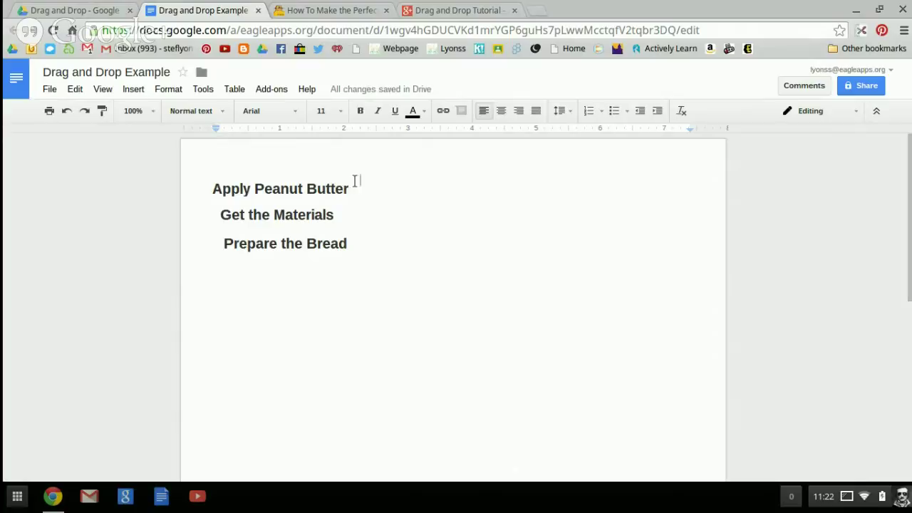
Step: Scroll the Instructables sandwich page to the Apply Peanut Butter step, then return to the Drag and Drop Example doc
click(342, 9)
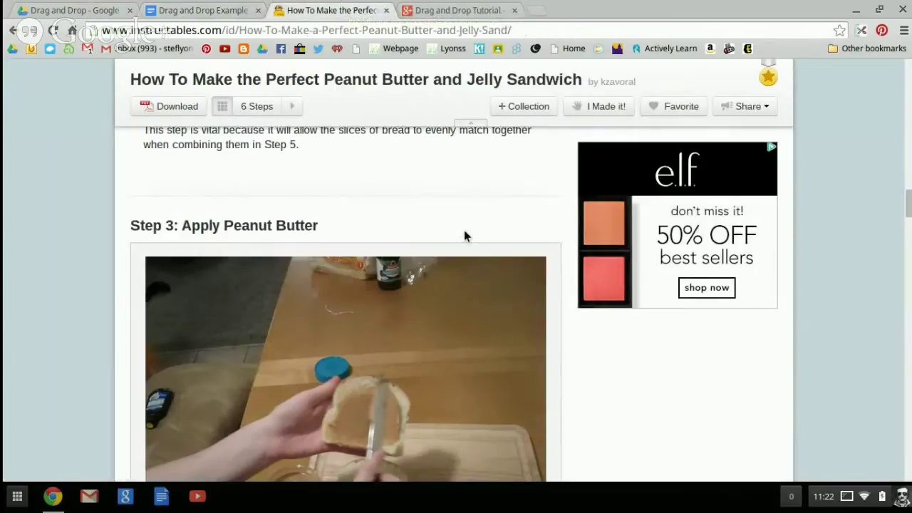
scroll(464, 230, down, 3)
scroll(464, 235, down, 3)
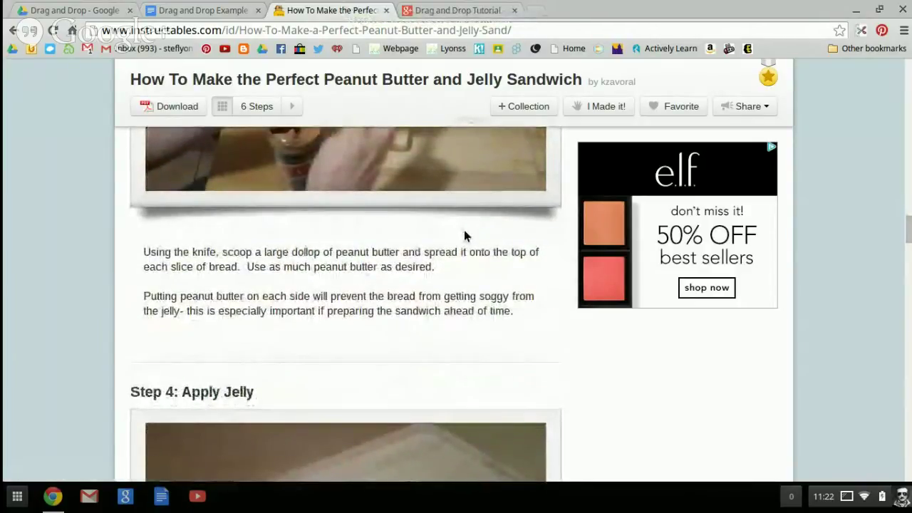
click(209, 10)
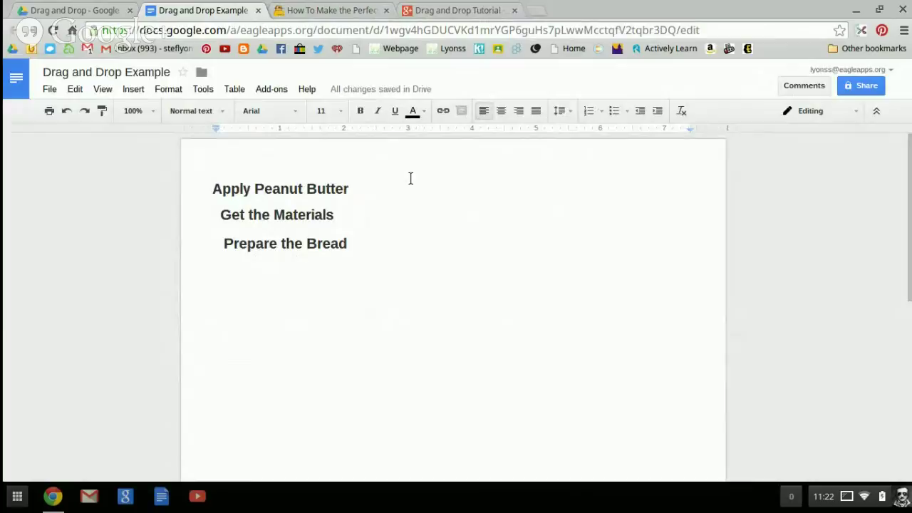
Step: Nudge the Apply Peanut Butter label image slightly left, keeping it at the top of the list
click(316, 190)
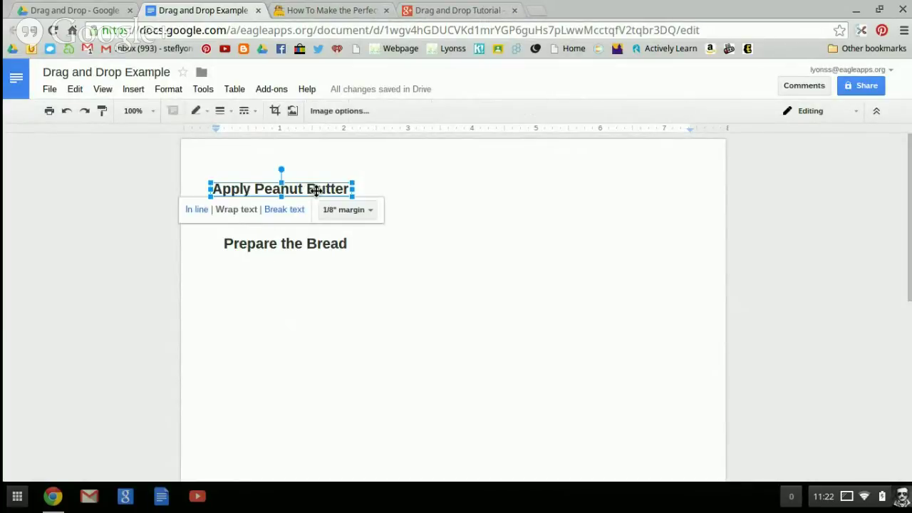
click(322, 244)
click(308, 211)
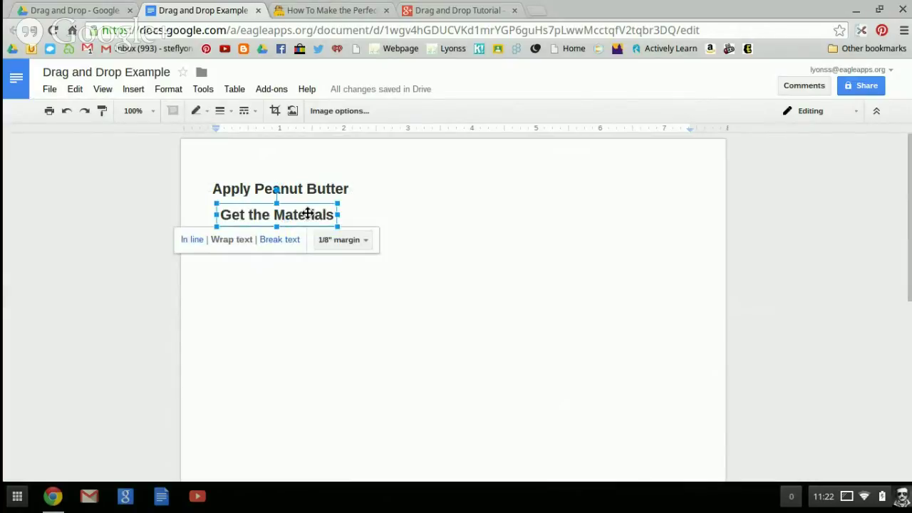
mouse_move(306, 187)
mouse_down()
mouse_move(475, 194)
mouse_move(332, 410)
mouse_move(438, 310)
mouse_move(404, 189)
mouse_move(303, 187)
mouse_up()
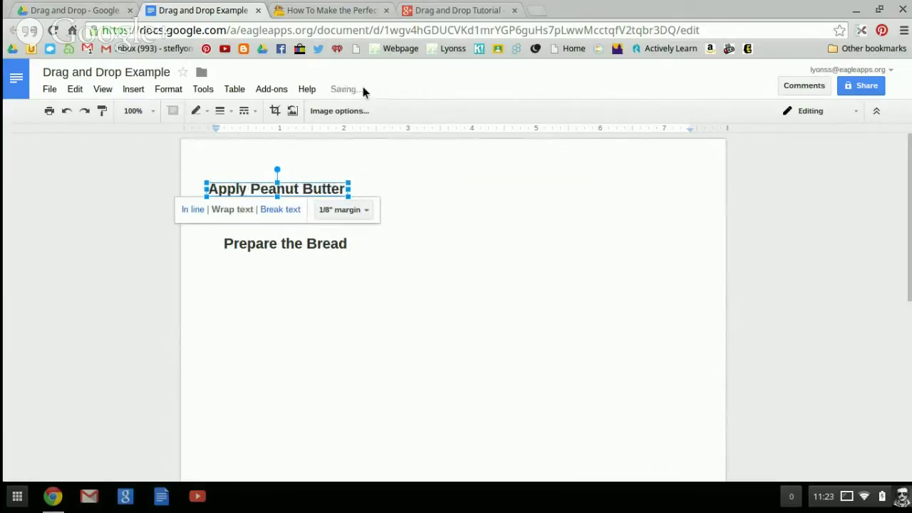
click(440, 259)
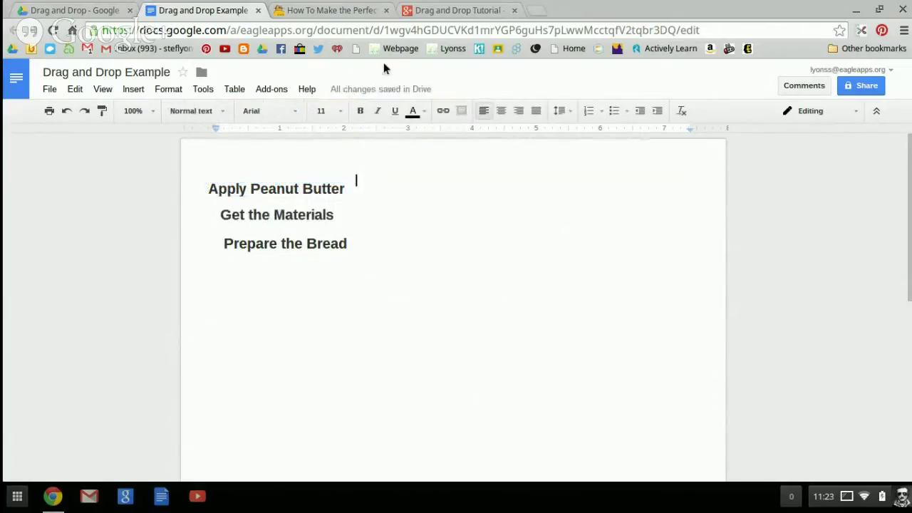
Step: Capture a partial screenshot of the Step 4: Apply Jelly heading and copy it to the clipboard
click(350, 14)
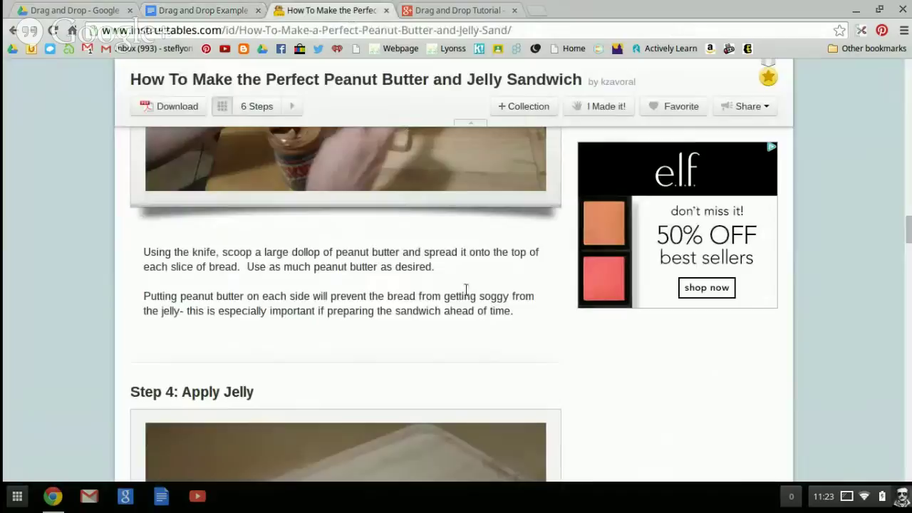
scroll(465, 285, down, 2)
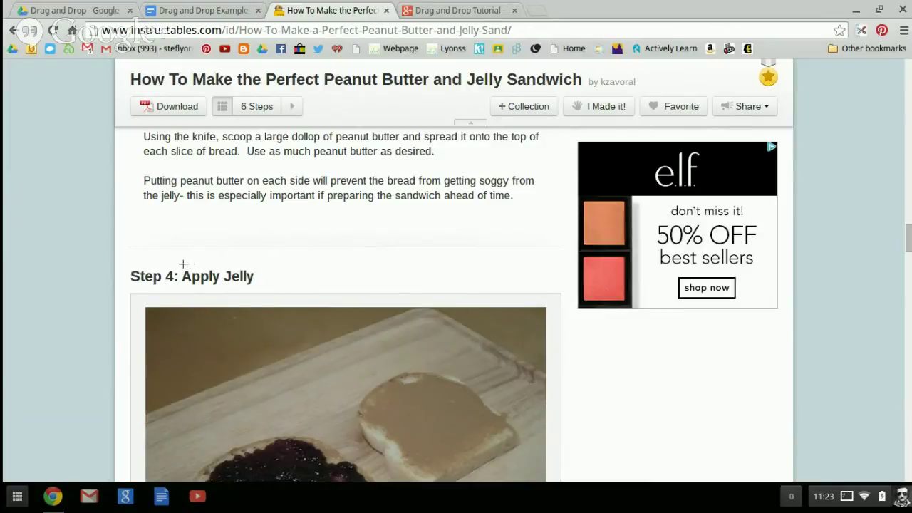
drag(178, 266, 258, 290)
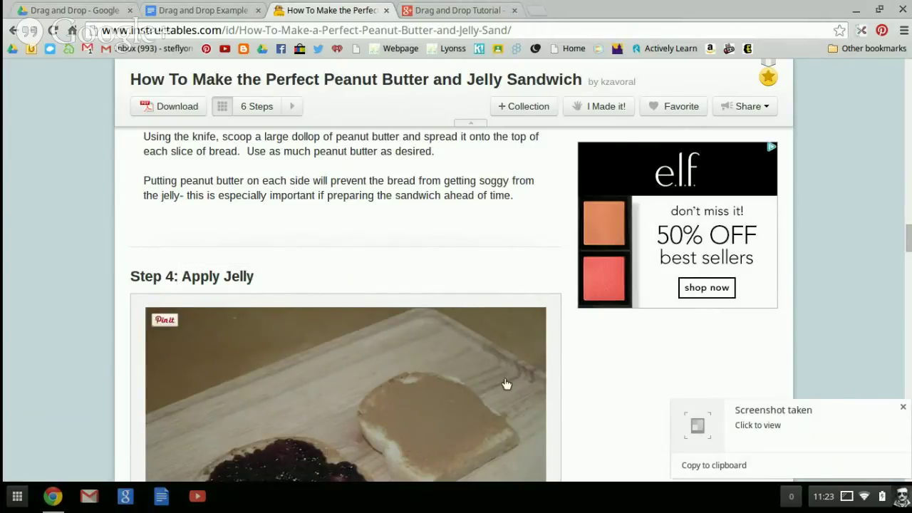
click(690, 463)
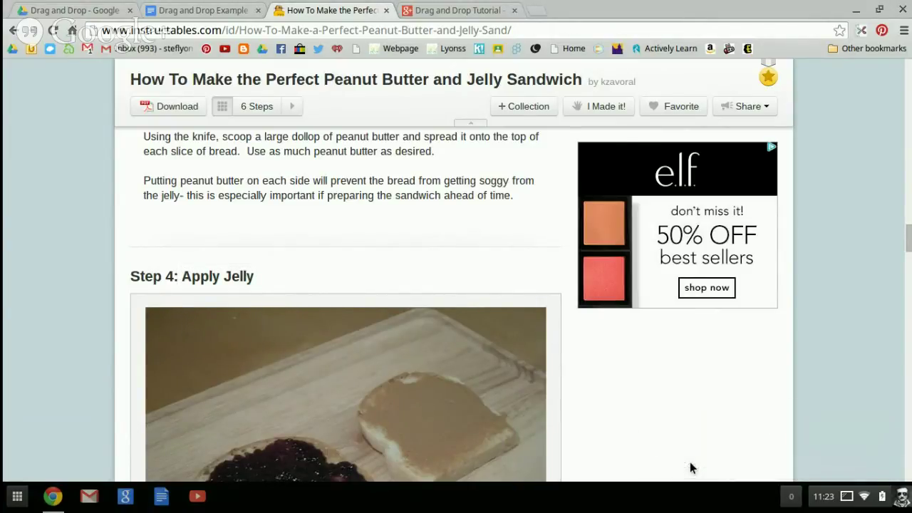
Step: Paste the Apply Jelly screenshot into the document and set it to Wrap text
click(206, 12)
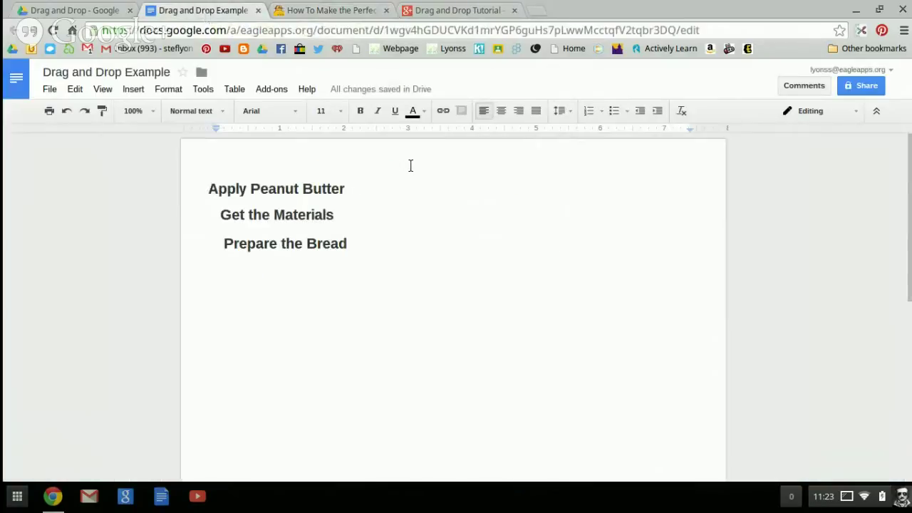
key(ctrl+v)
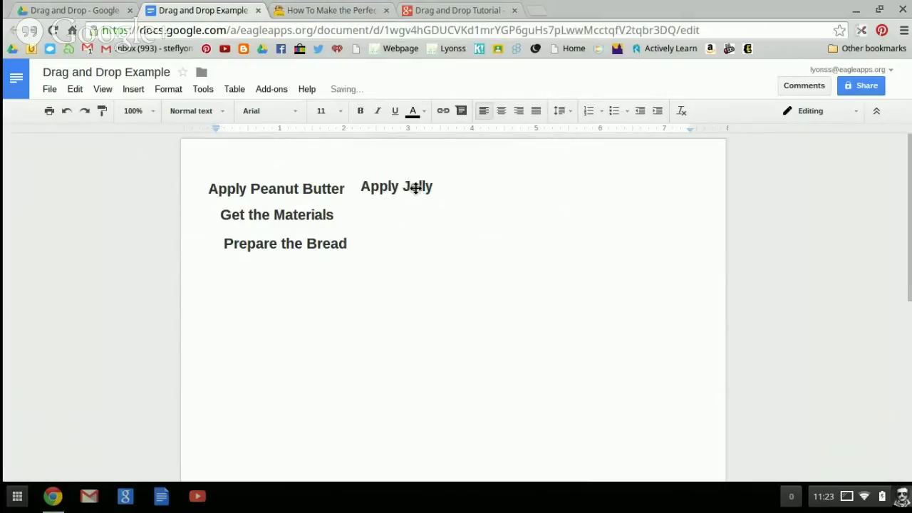
click(416, 188)
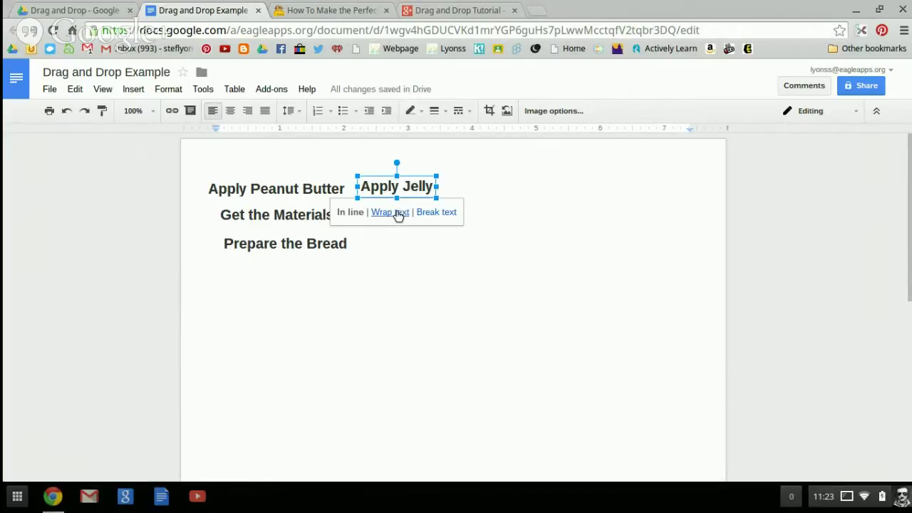
click(391, 212)
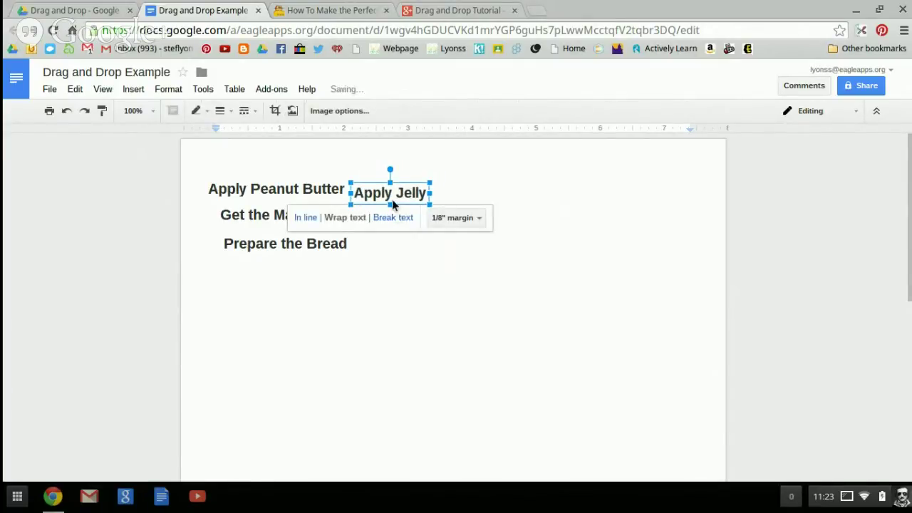
Step: Move Prepare the Bread lower and place Apply Jelly directly beneath Get the Materials
drag(391, 197, 458, 199)
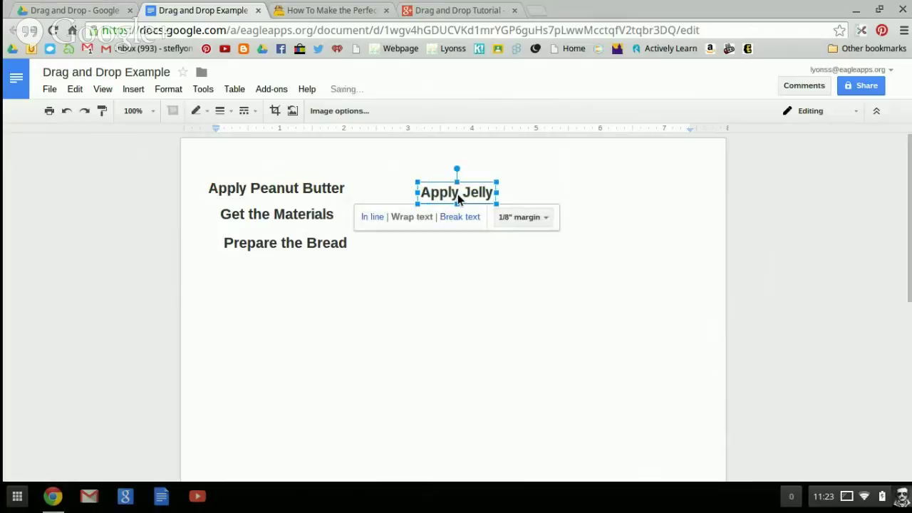
click(311, 243)
drag(316, 250, 307, 279)
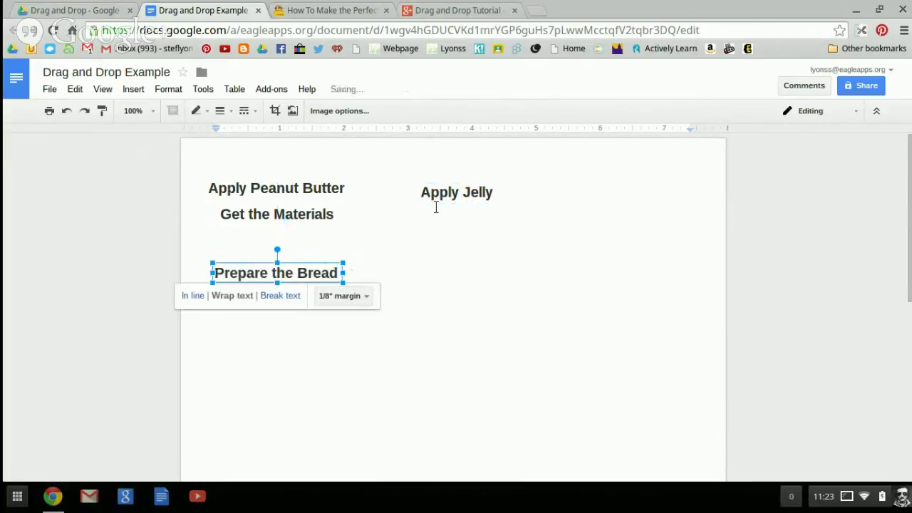
drag(446, 195, 265, 248)
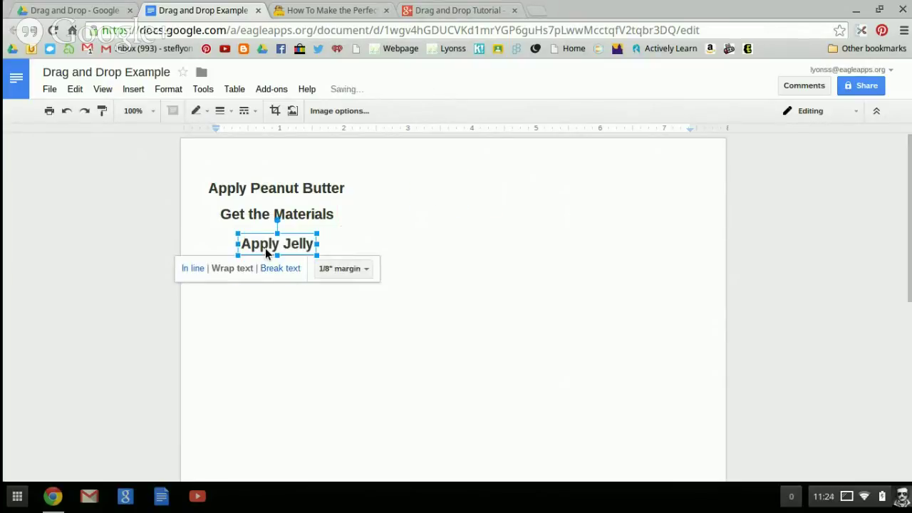
Step: Capture the Step 5: Combine Both Slices of Bread heading and copy it to the clipboard
click(298, 12)
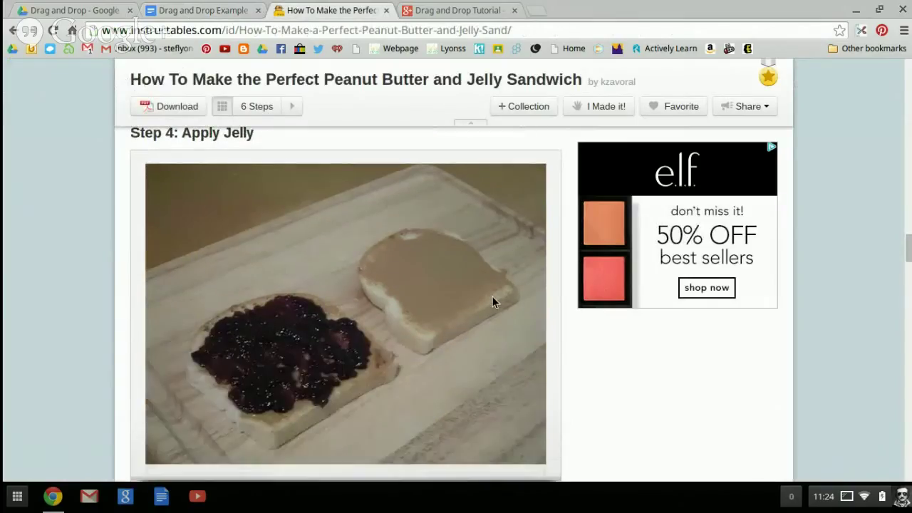
scroll(493, 297, down, 5)
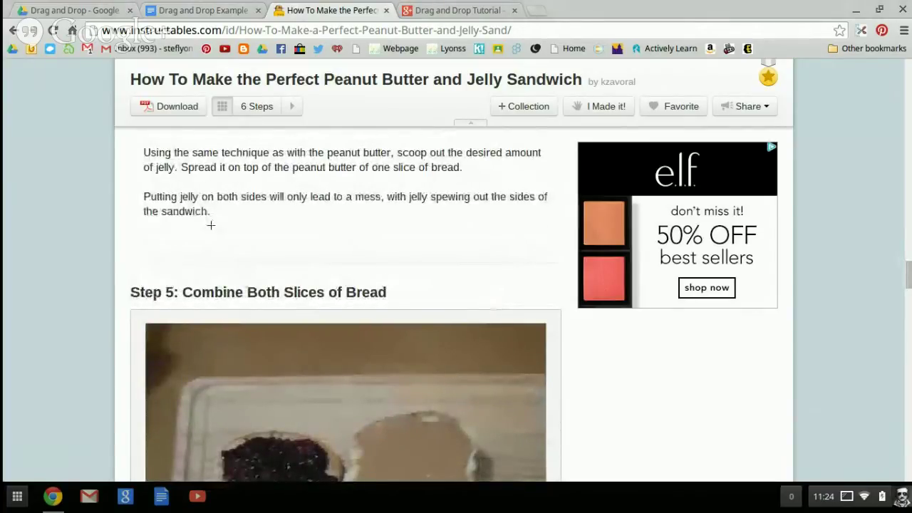
drag(179, 278, 389, 300)
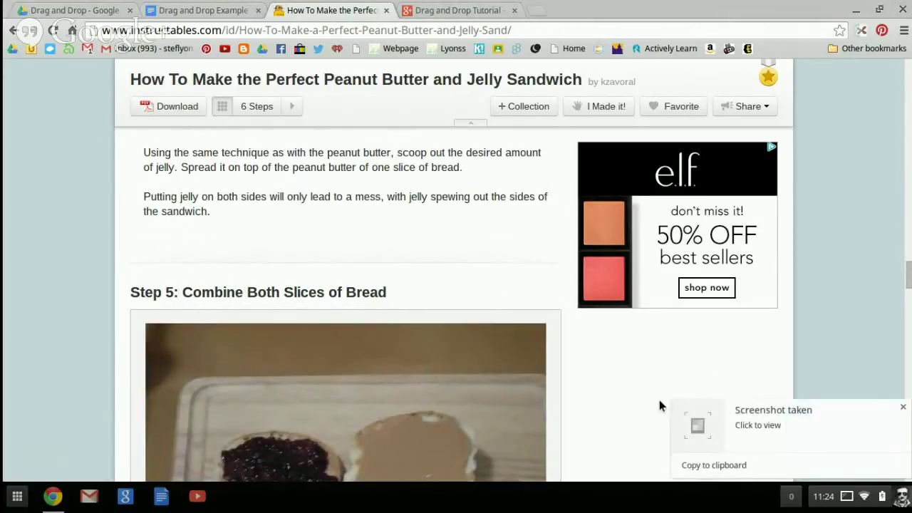
click(716, 464)
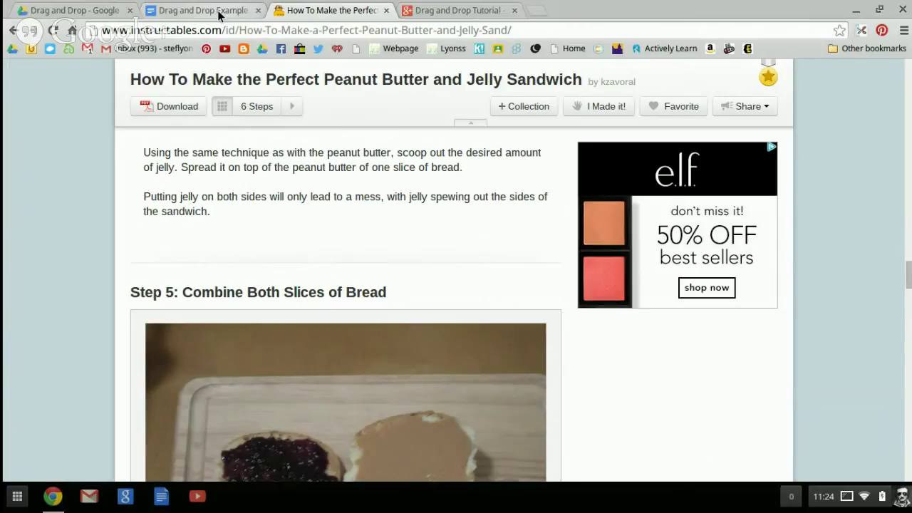
Step: Paste the Combine Both Slices of Bread screenshot into the document after Apply Peanut Butter
click(219, 14)
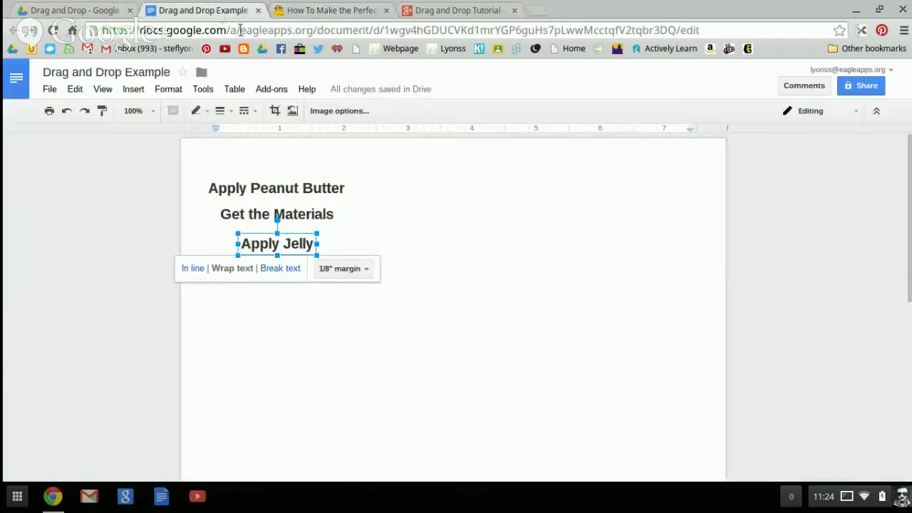
click(399, 217)
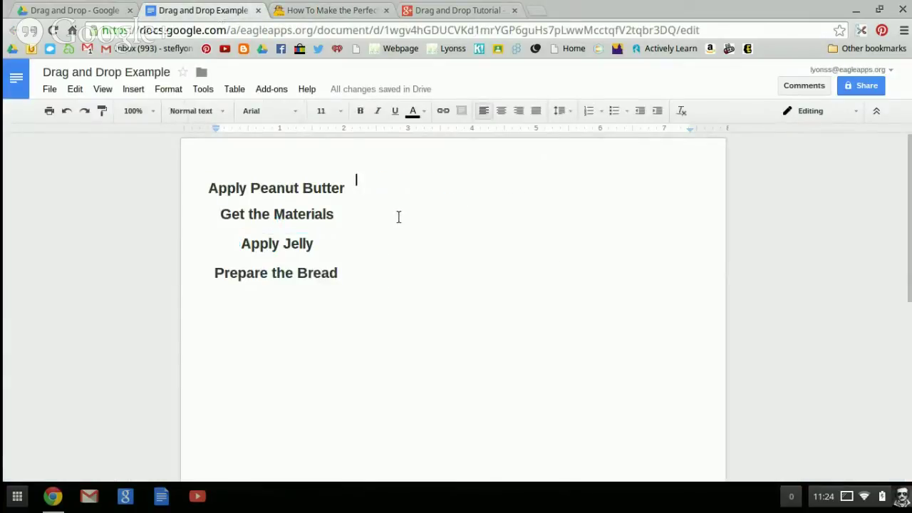
key(ctrl+v)
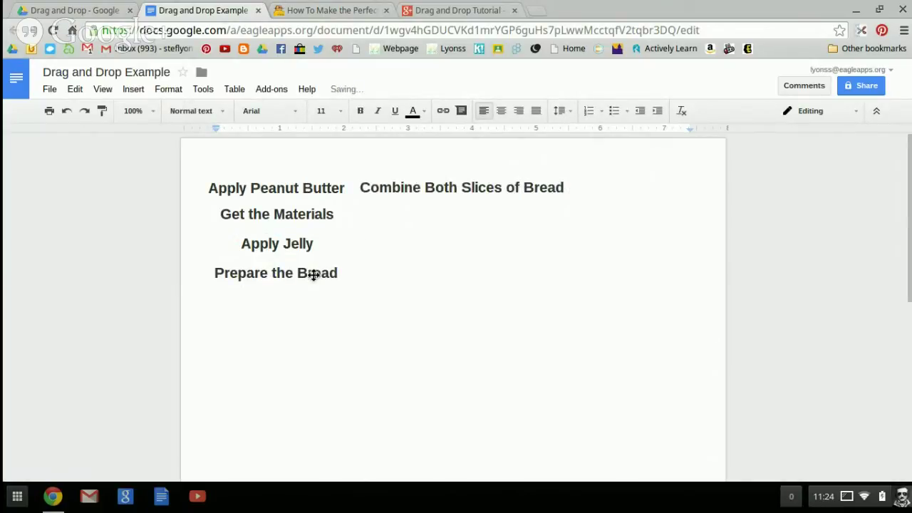
Step: Move the other four labels down one line each and set the Combine label to Wrap text
drag(316, 273, 310, 319)
drag(282, 243, 276, 281)
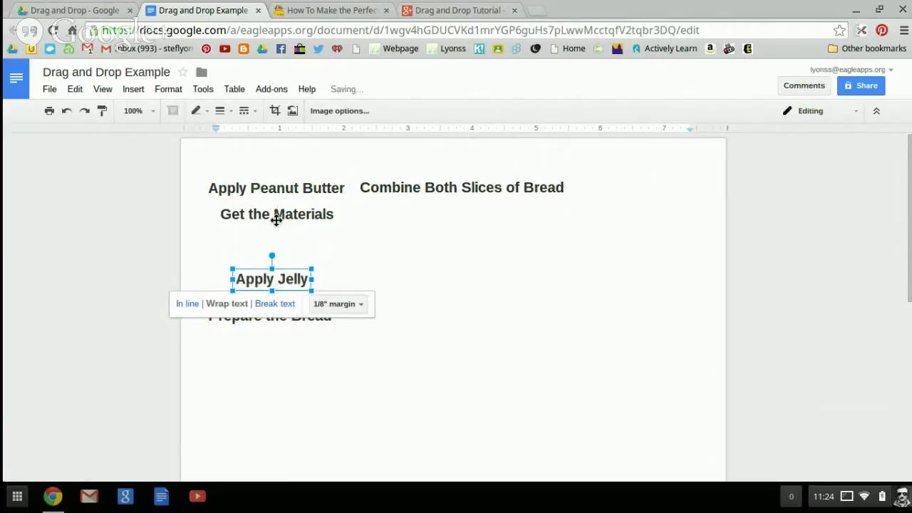
drag(275, 216, 273, 260)
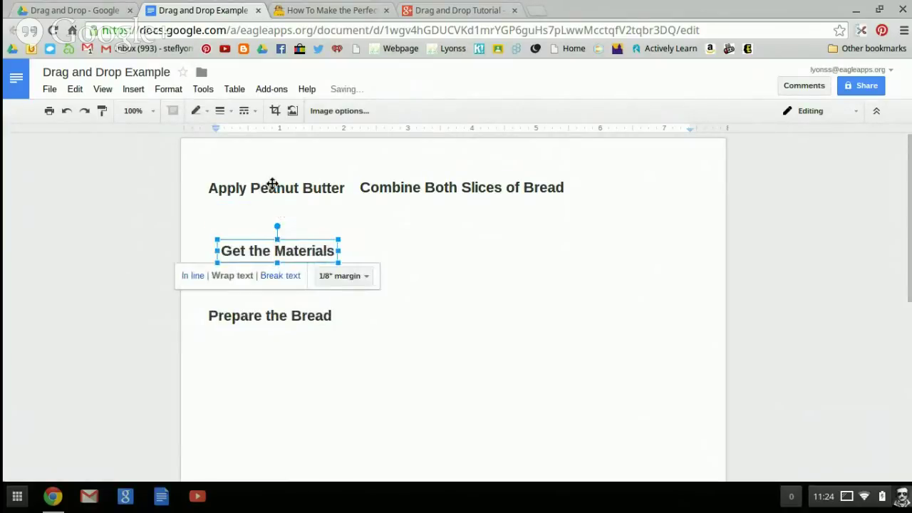
drag(273, 185, 273, 225)
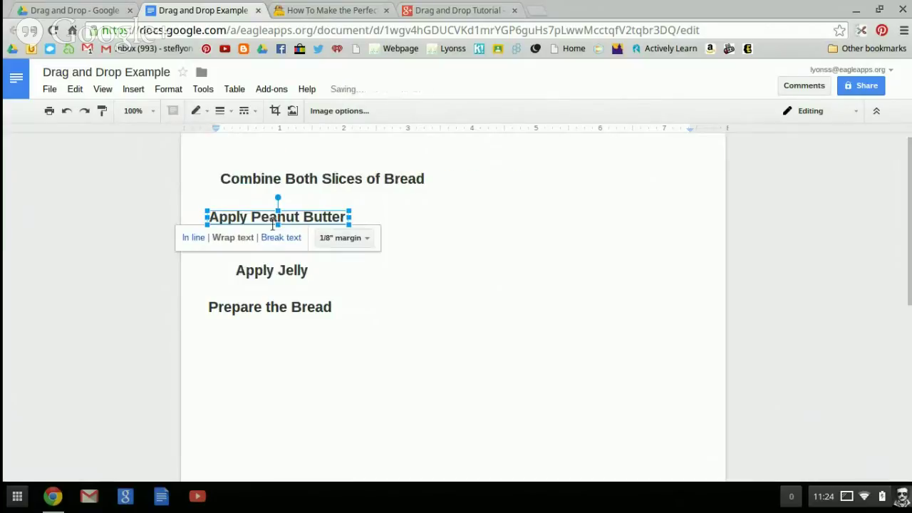
click(385, 182)
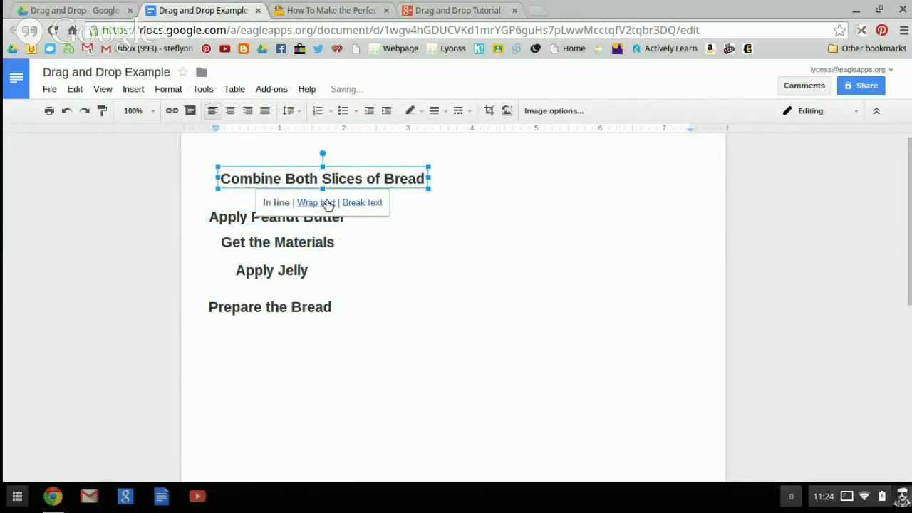
click(324, 203)
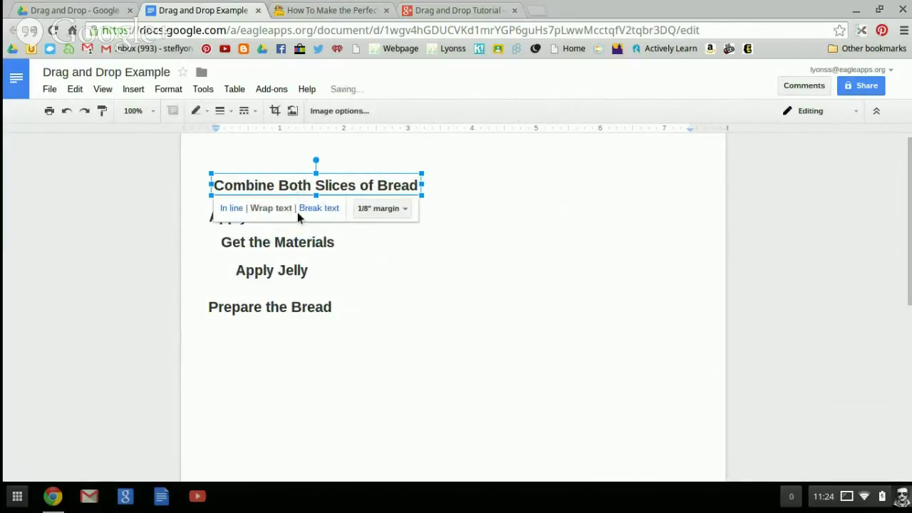
click(484, 273)
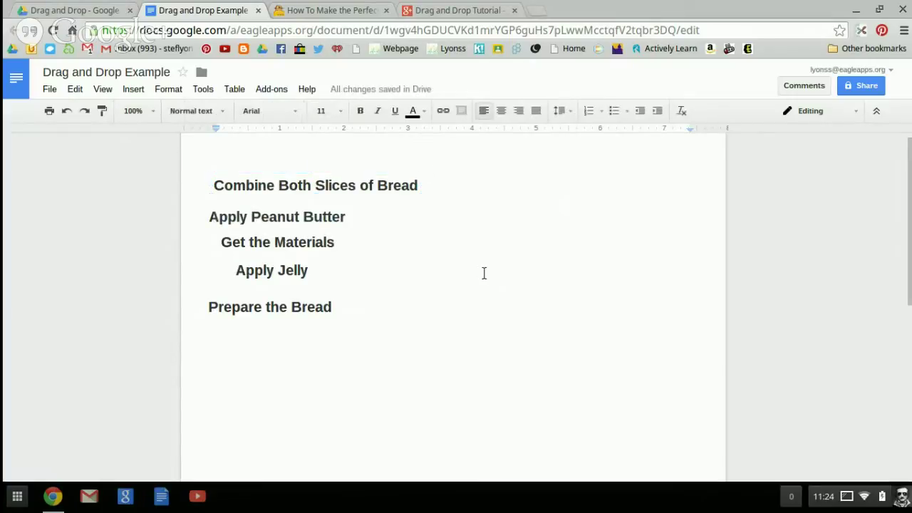
Step: Align Apply Peanut Butter under Combine, raise Prepare the Bread beneath Apply Jelly, and open Insert table
drag(323, 218, 331, 214)
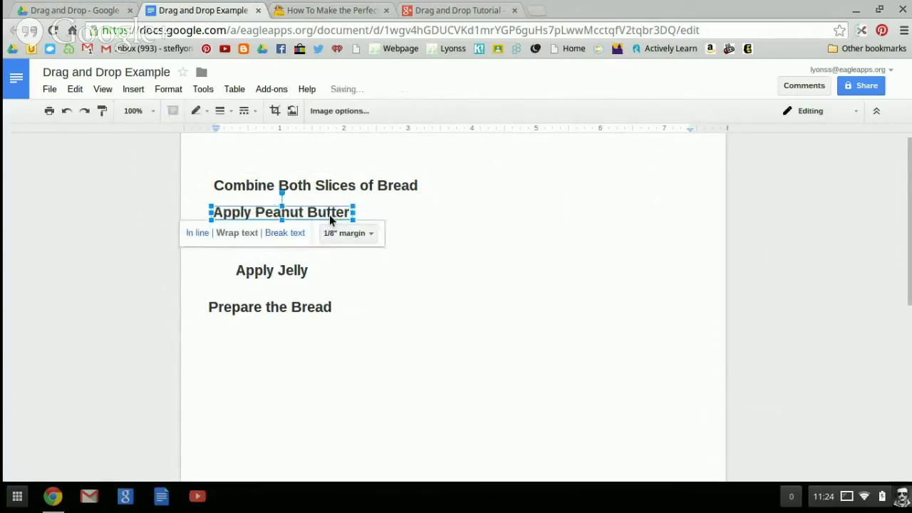
click(334, 260)
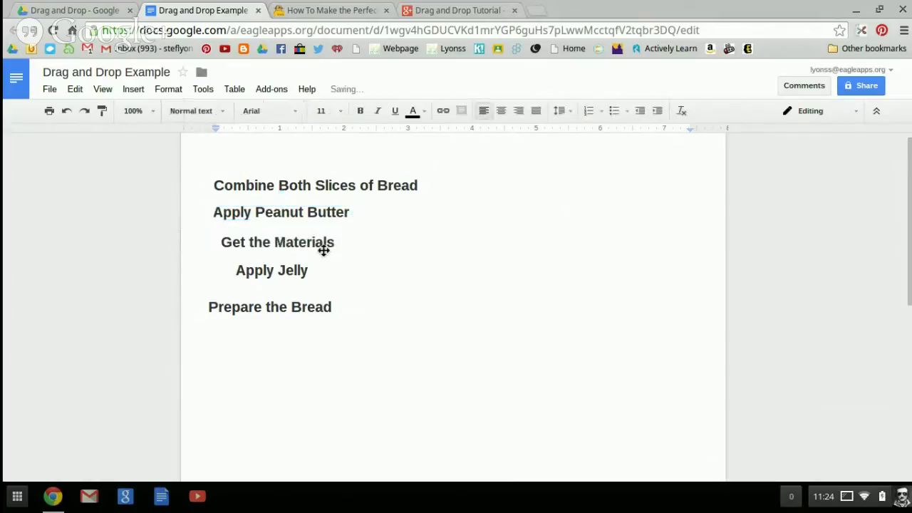
right_click(303, 309)
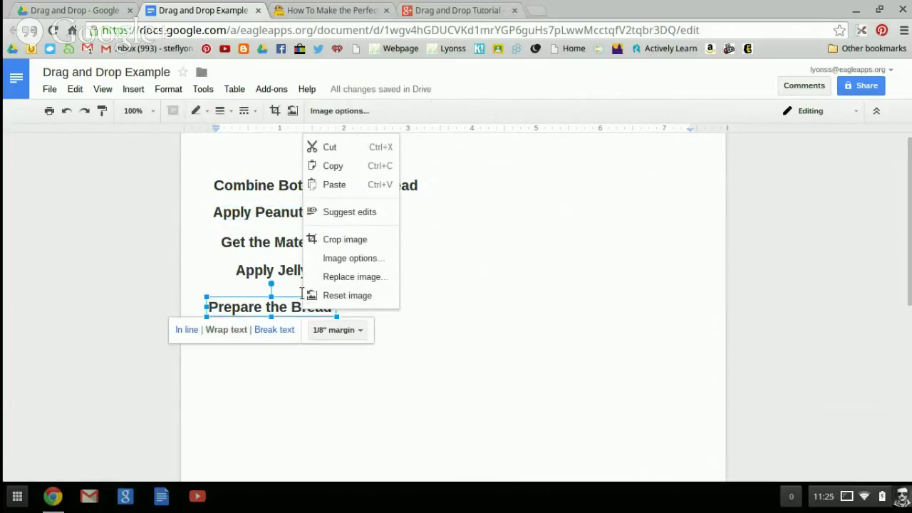
click(424, 336)
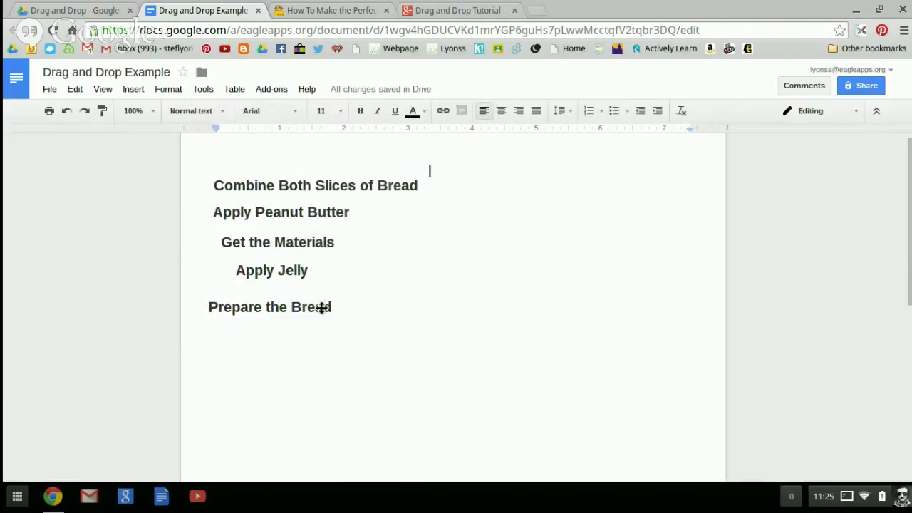
drag(322, 307, 323, 295)
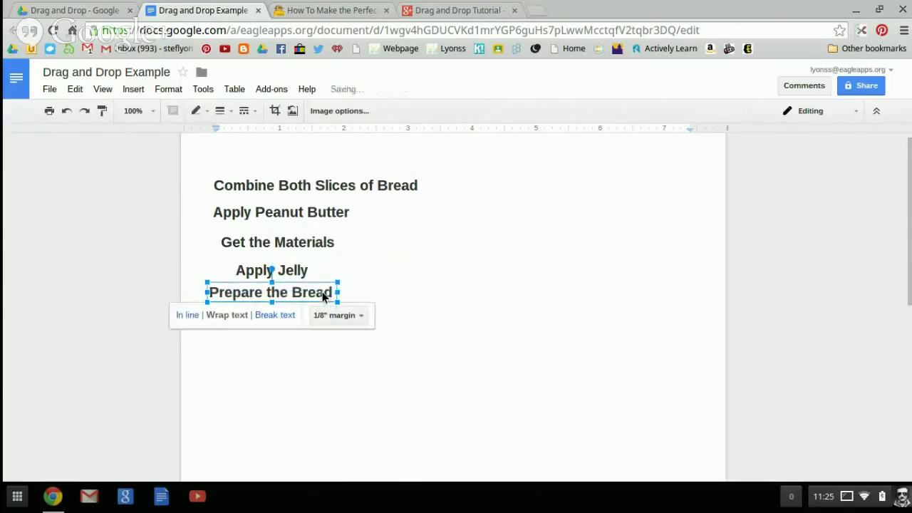
click(237, 90)
mouse_move(244, 118)
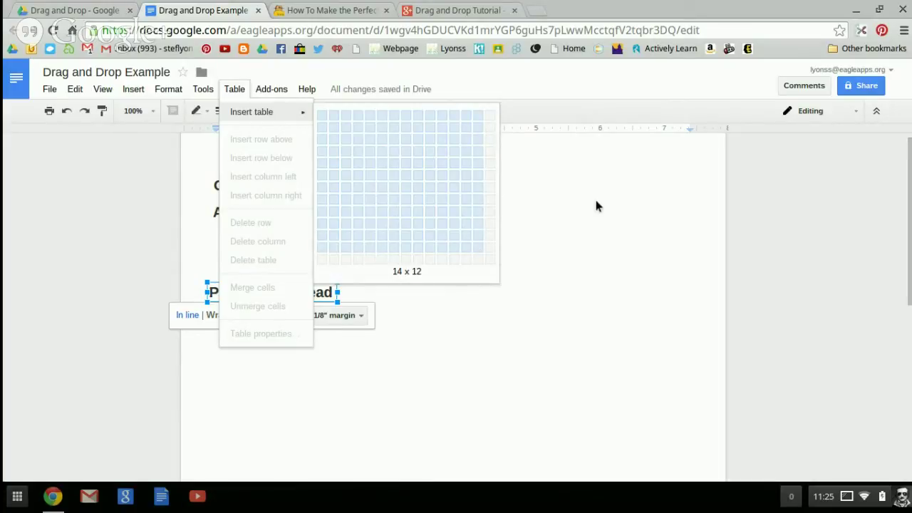
Step: Insert a 14 x 12 table by mistake, then undo it
click(417, 245)
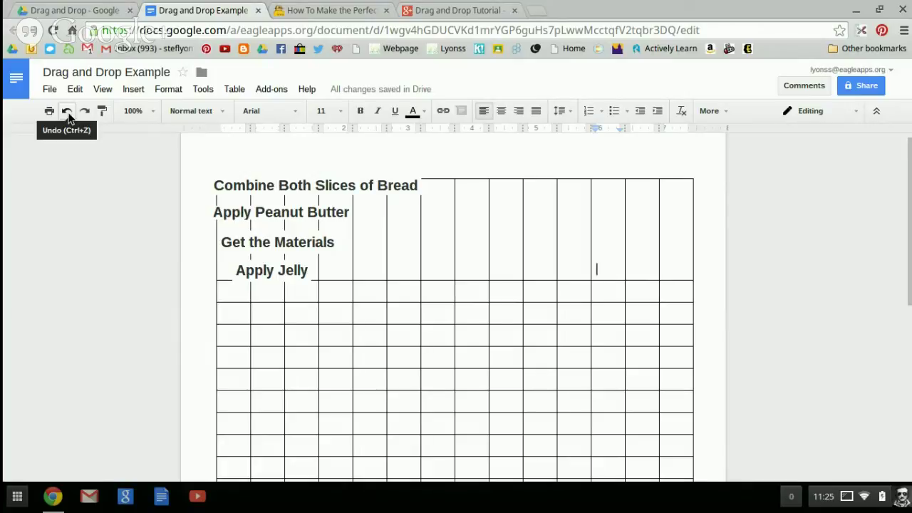
click(67, 111)
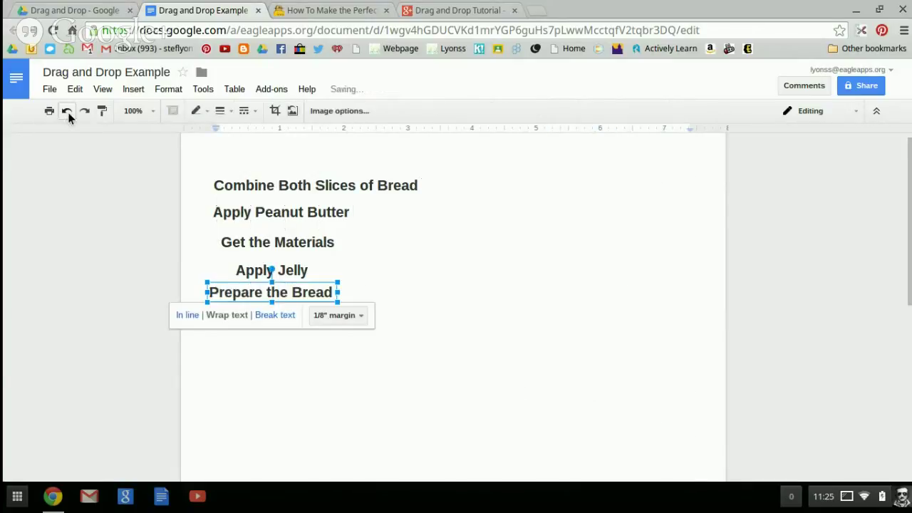
Step: Start a new line below the labels and insert a 1 x 5 table there
click(385, 284)
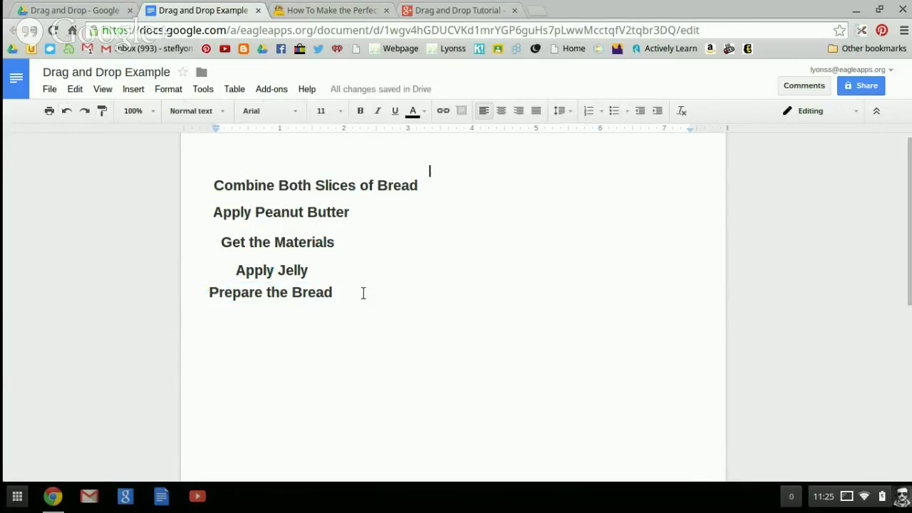
key(Return)
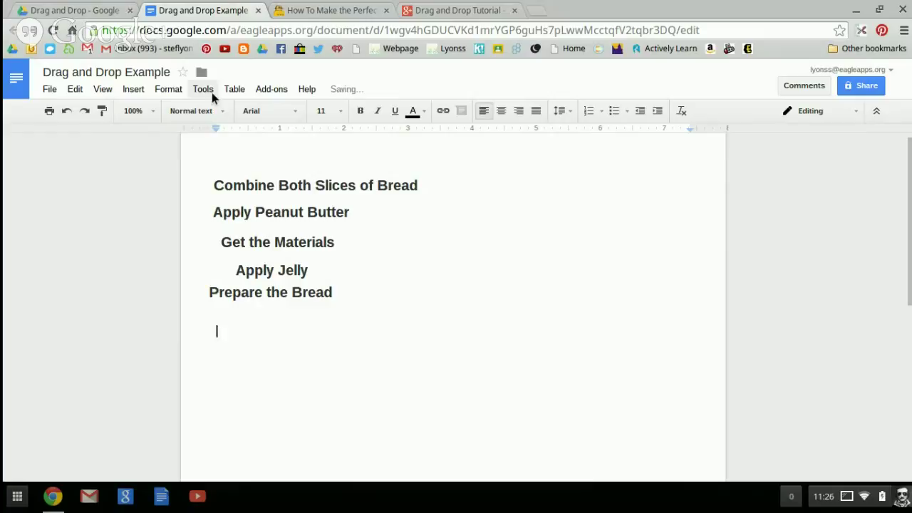
click(230, 91)
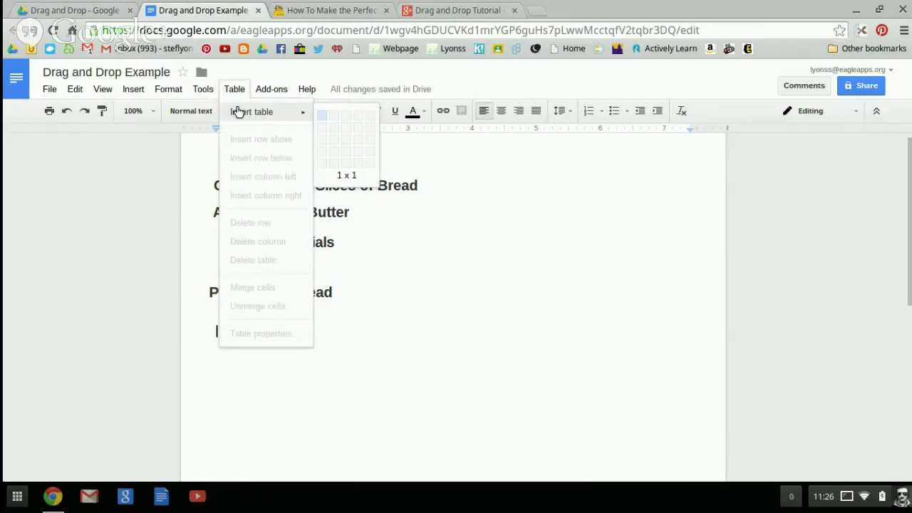
click(322, 164)
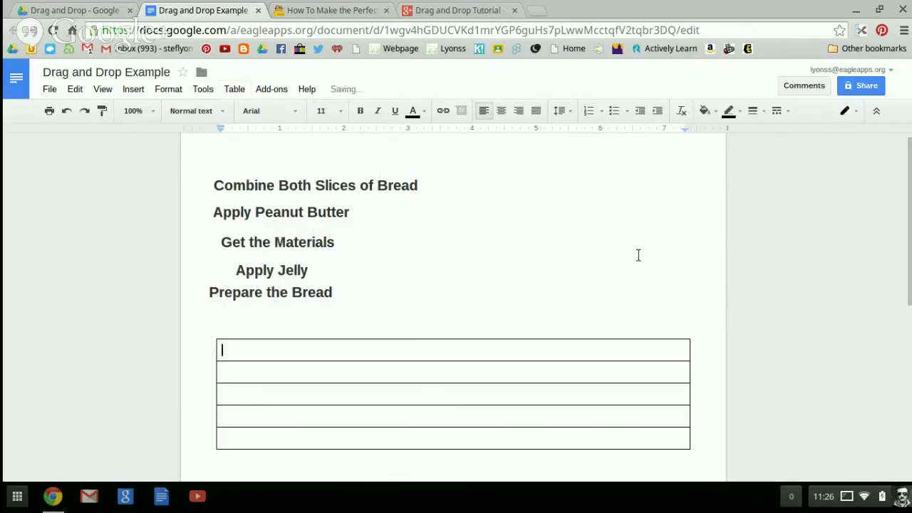
Step: Drag the row borders to make the fifth, fourth, third and second table rows taller
scroll(728, 274, down, 3)
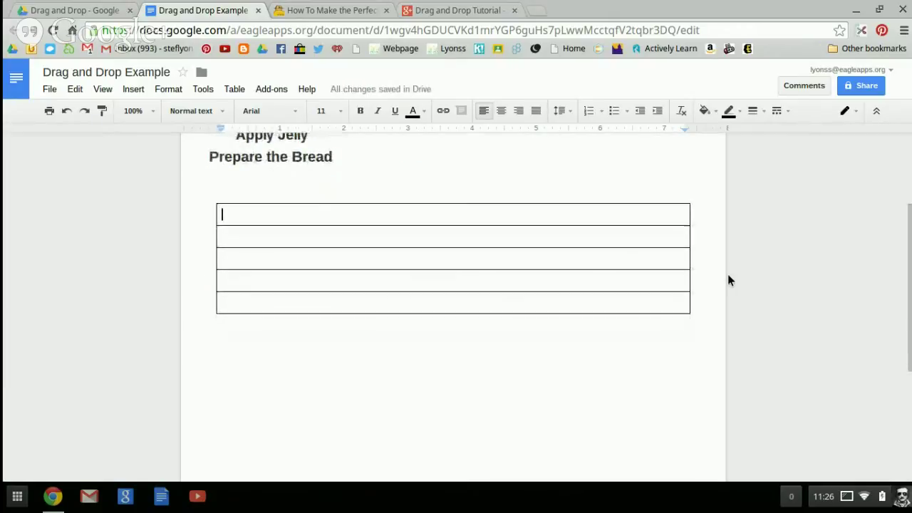
scroll(564, 206, up, 1)
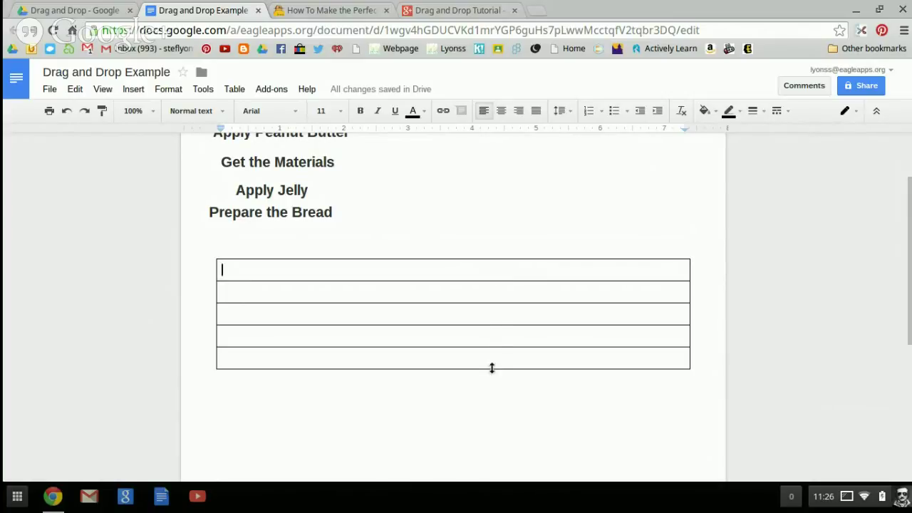
drag(492, 370, 489, 461)
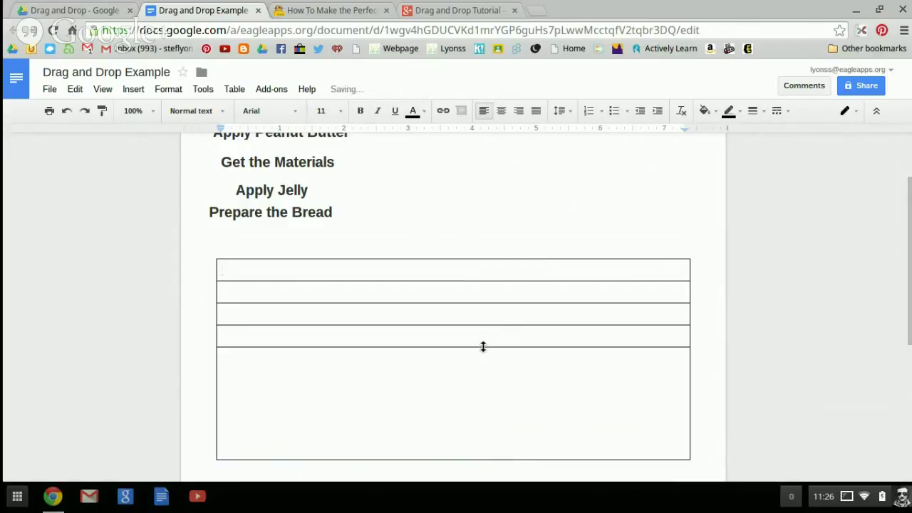
drag(483, 347, 484, 418)
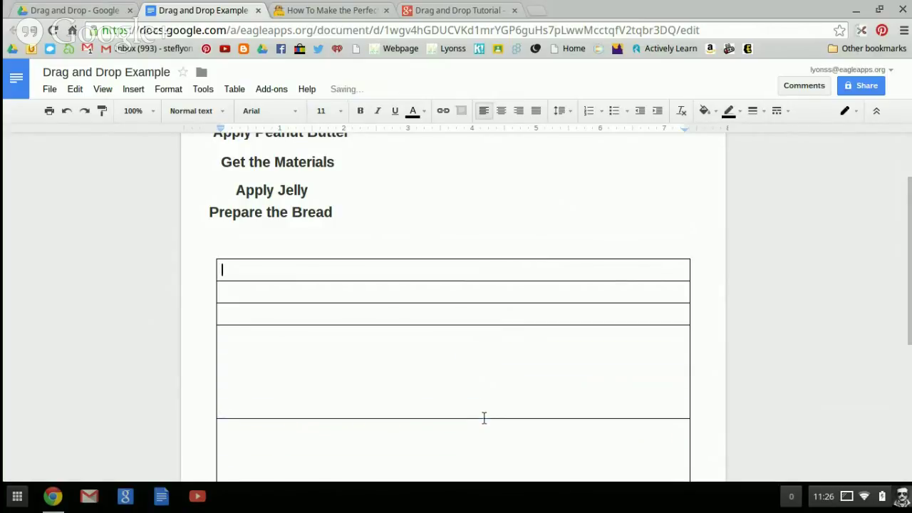
scroll(554, 361, down, 2)
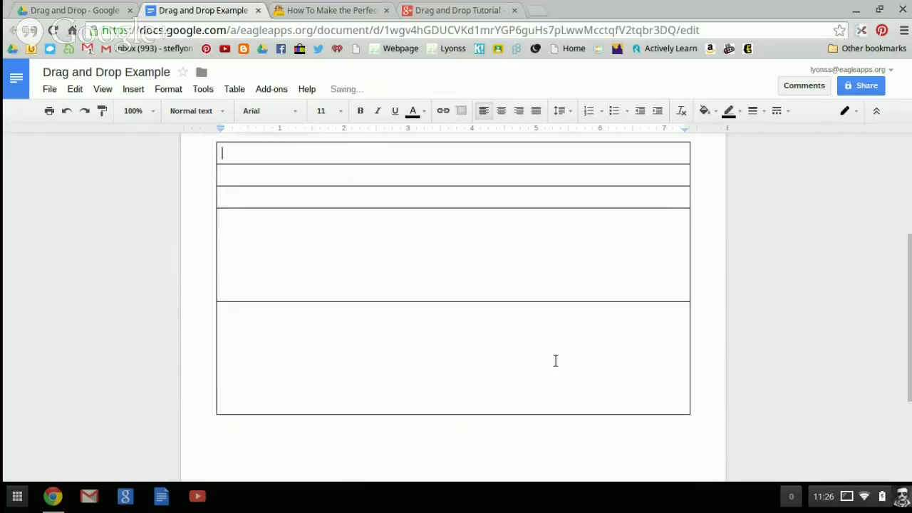
scroll(556, 361, up, 2)
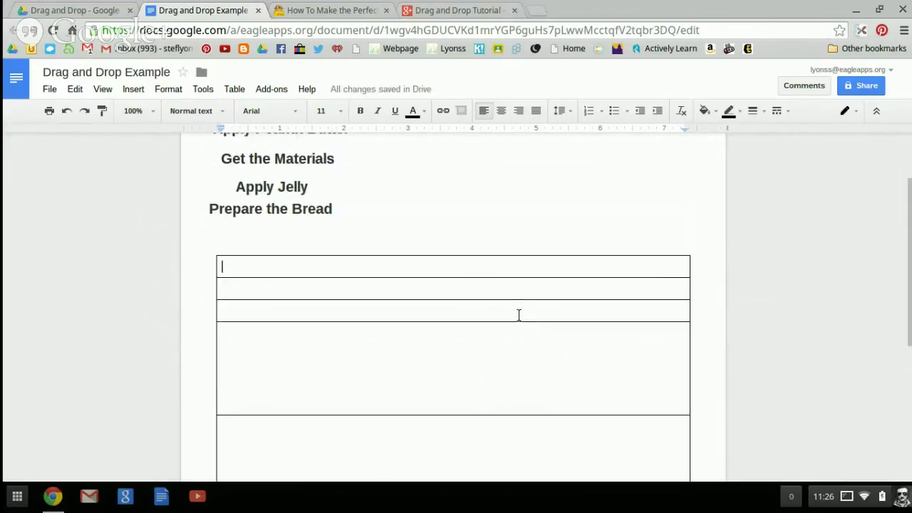
drag(517, 322, 501, 358)
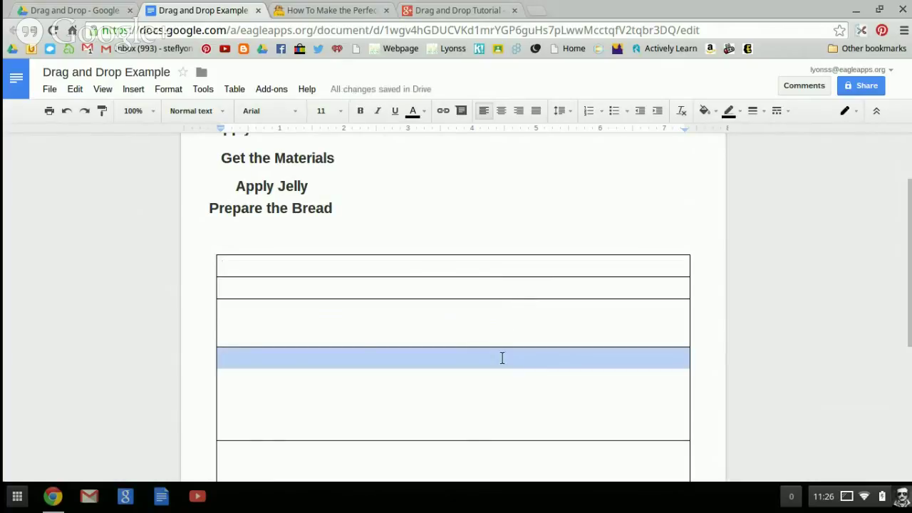
click(500, 351)
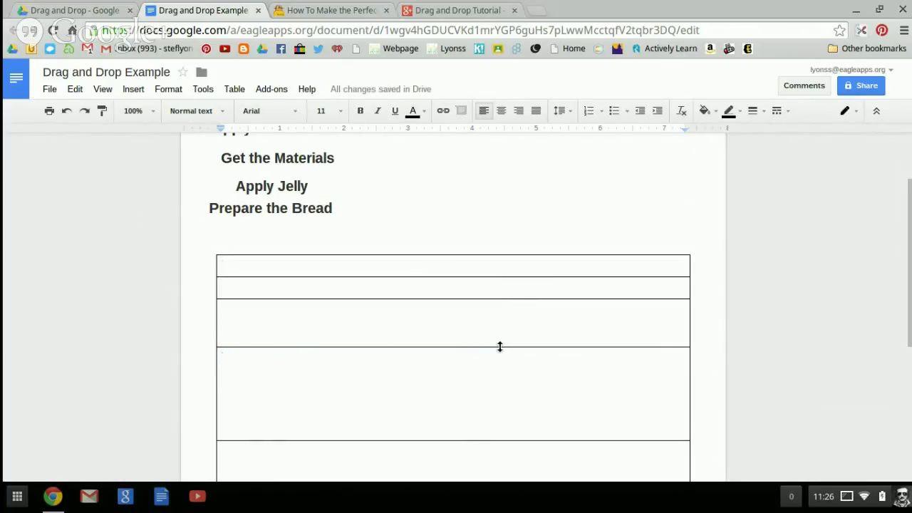
drag(499, 347, 500, 363)
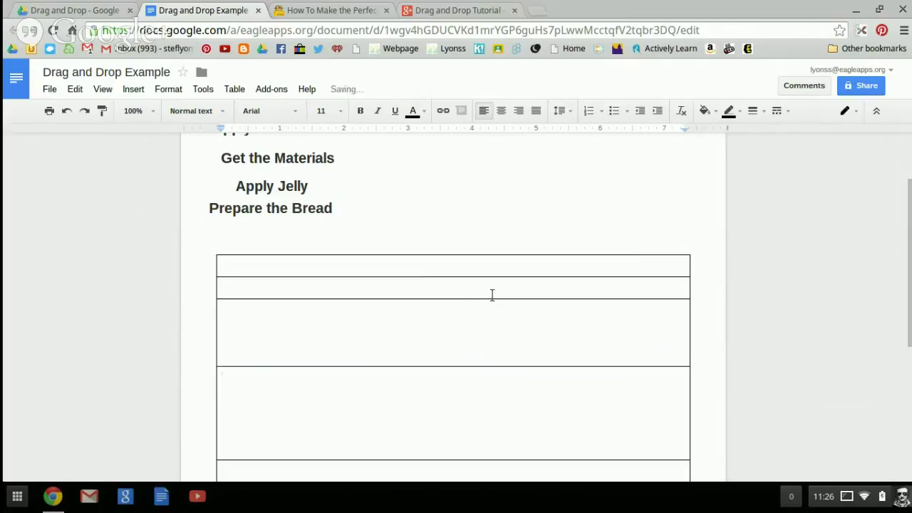
drag(491, 298, 492, 323)
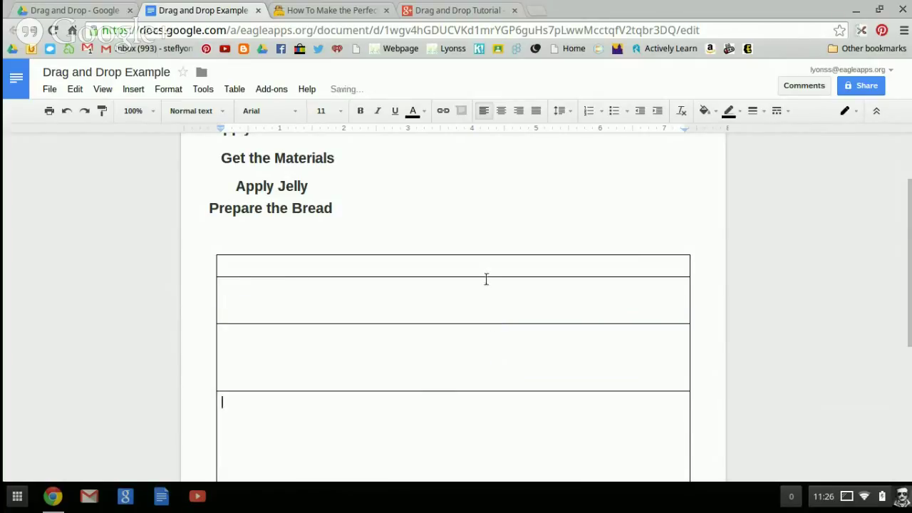
drag(486, 276, 486, 304)
Step: Shrink the last table row and fine-tune the second row's height
click(488, 387)
scroll(488, 388, down, 2)
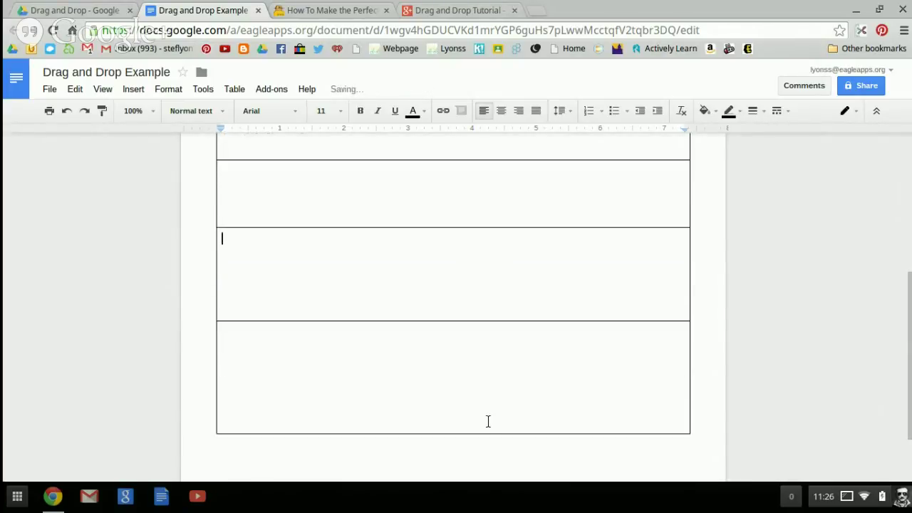
right_click(487, 434)
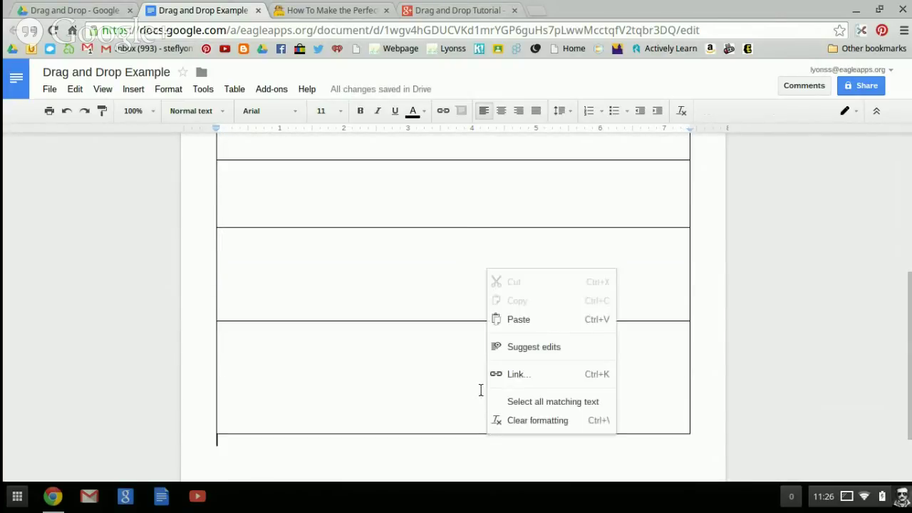
click(481, 390)
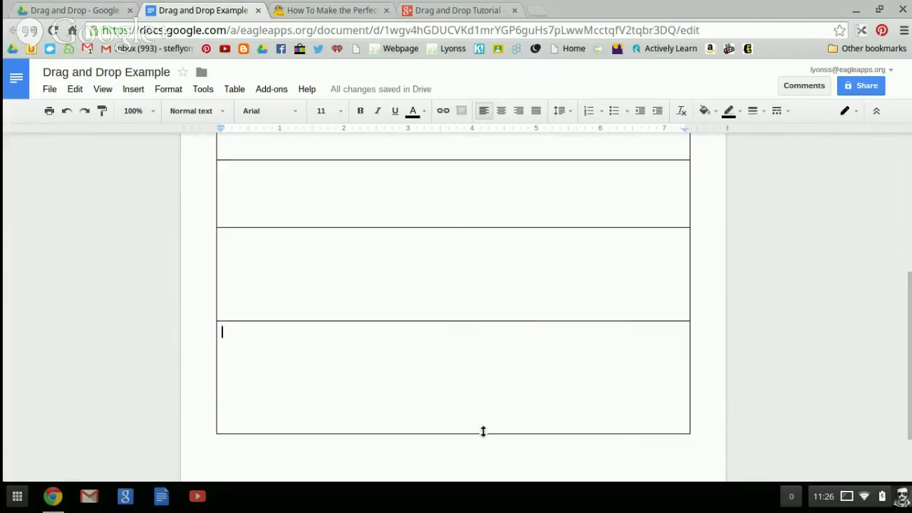
drag(482, 432, 478, 393)
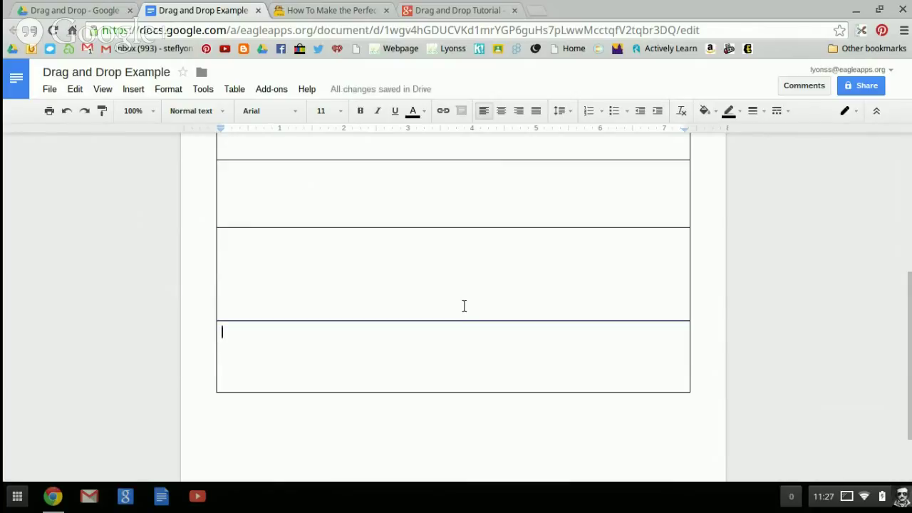
drag(464, 306, 464, 297)
scroll(464, 297, up, 3)
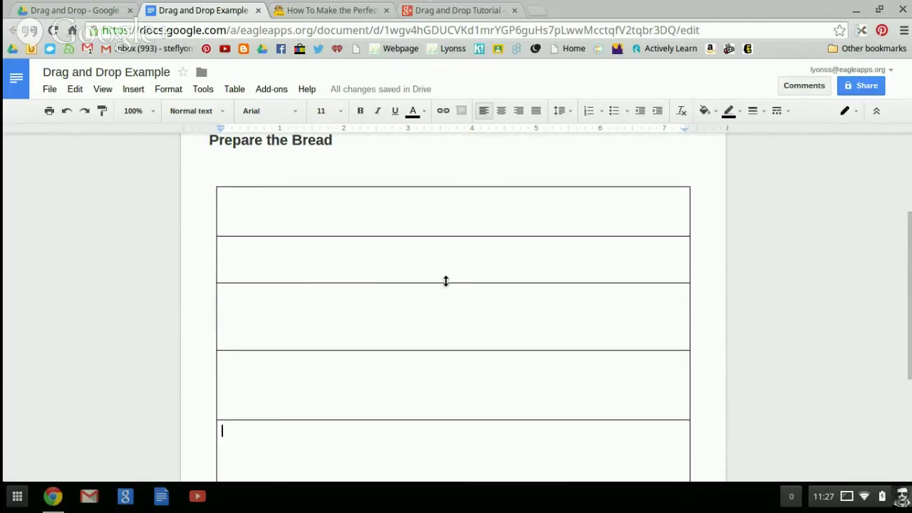
drag(447, 281, 447, 294)
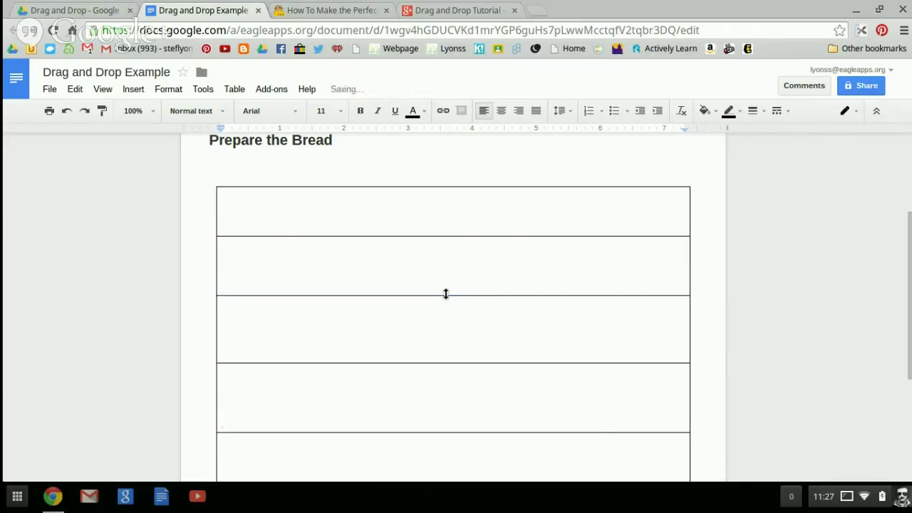
scroll(445, 293, up, 3)
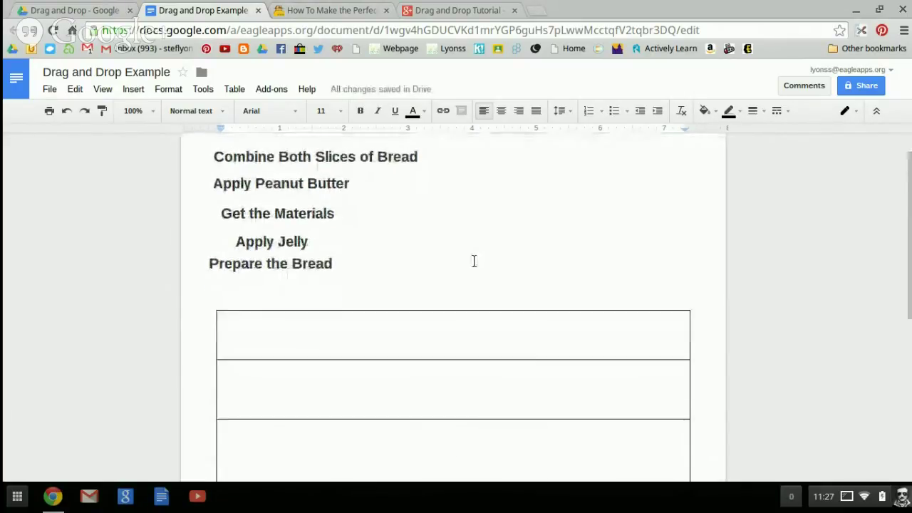
scroll(474, 262, down, 3)
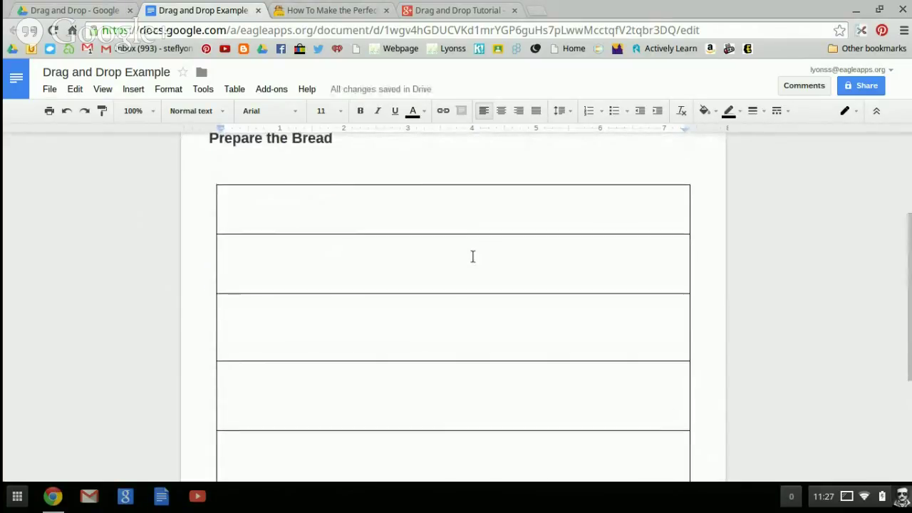
scroll(472, 257, up, 3)
scroll(489, 295, down, 5)
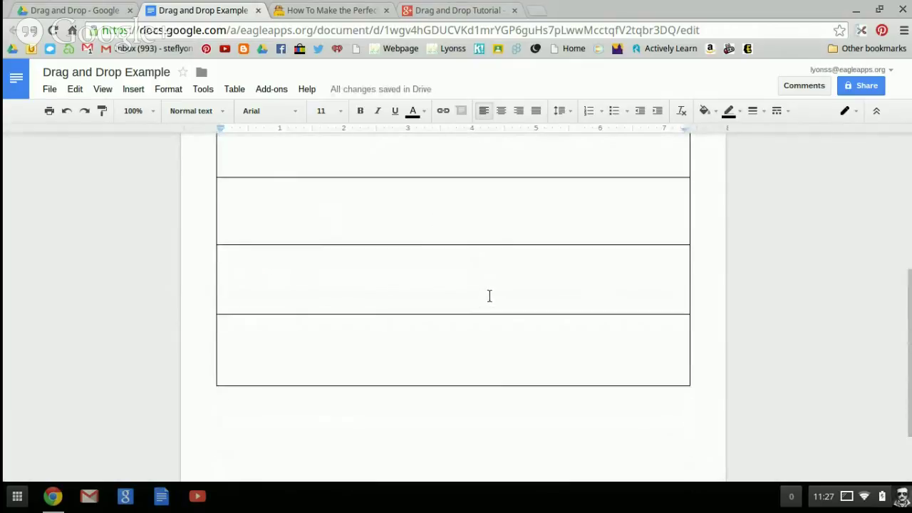
scroll(489, 295, up, 5)
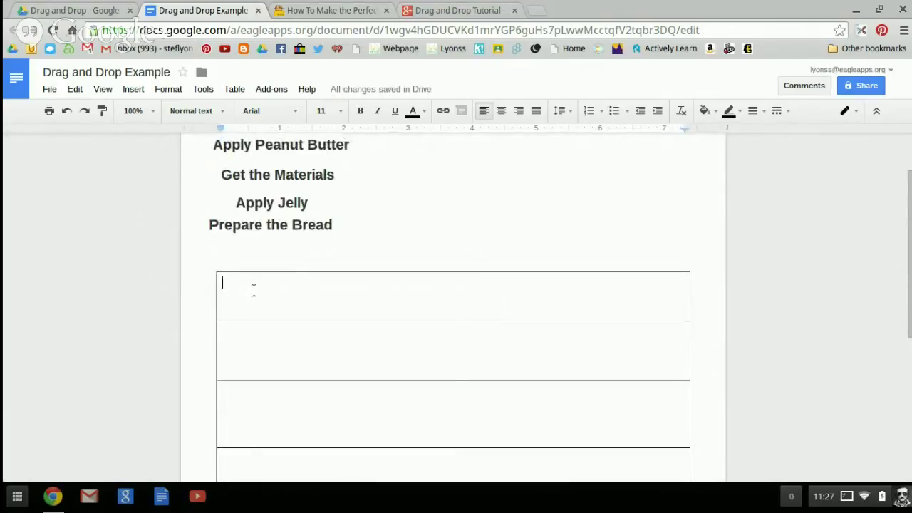
Step: Number the first three table rows 1., 2. and 3
text(1.)
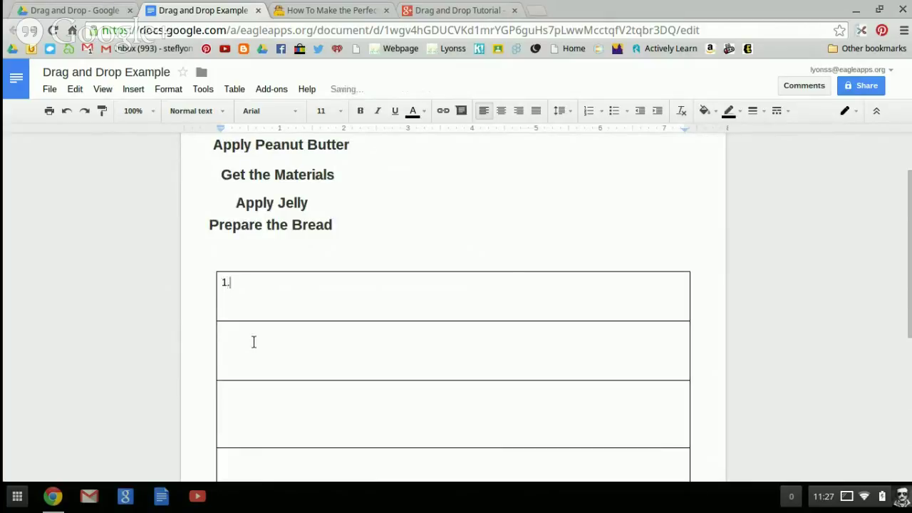
click(231, 344)
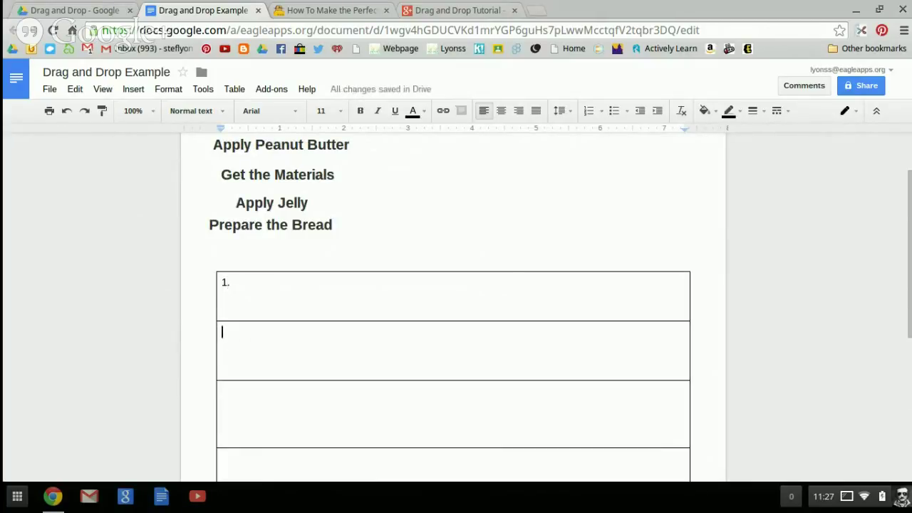
text(2.)
click(236, 404)
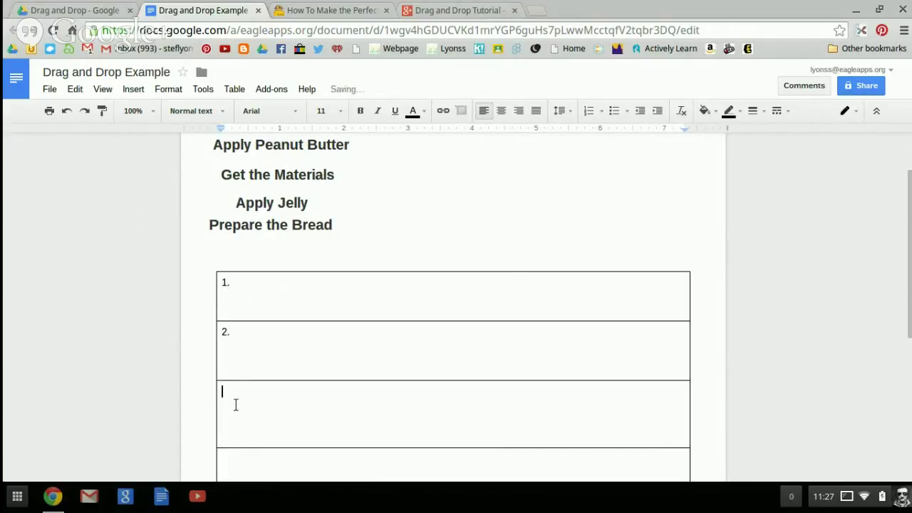
text(3.)
Step: Number the fourth and fifth table rows 4. and 5
scroll(239, 411, down, 2)
click(236, 397)
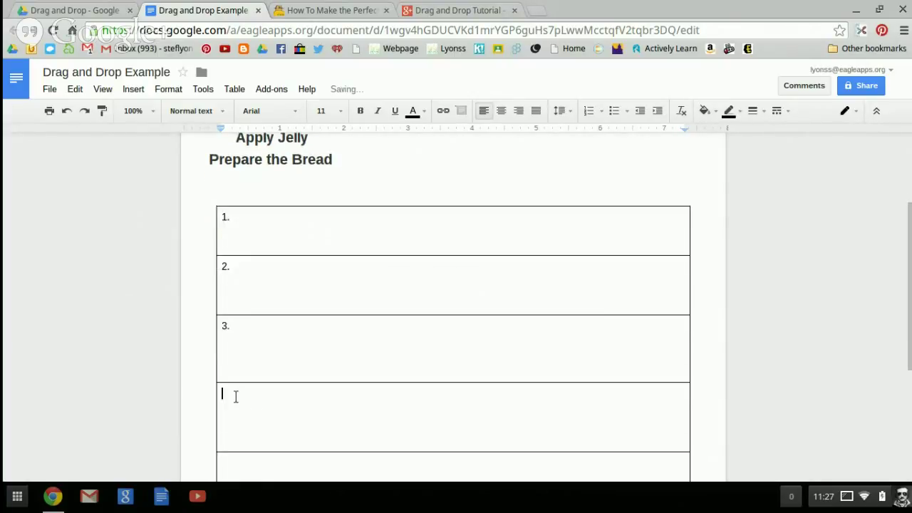
text(4.)
scroll(236, 397, down, 1)
scroll(222, 420, down, 1)
click(231, 402)
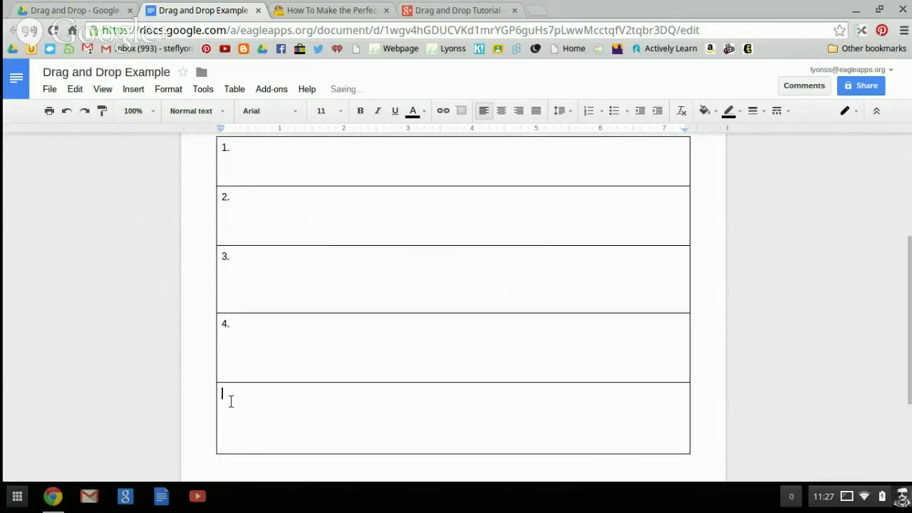
text(6)
scroll(347, 302, up, 4)
Step: Drag the 'Combine Both Slices of Bread' label into the fifth table row and deselect it
click(388, 269)
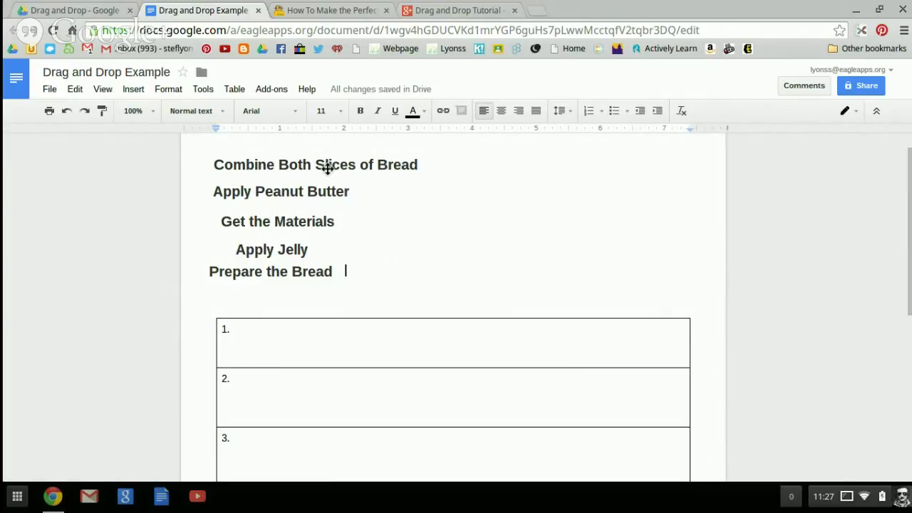
drag(328, 169, 439, 399)
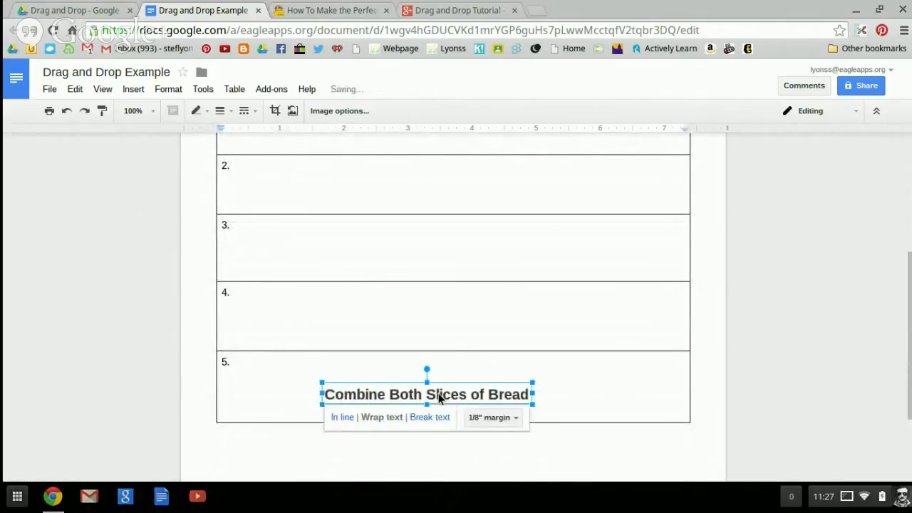
click(714, 397)
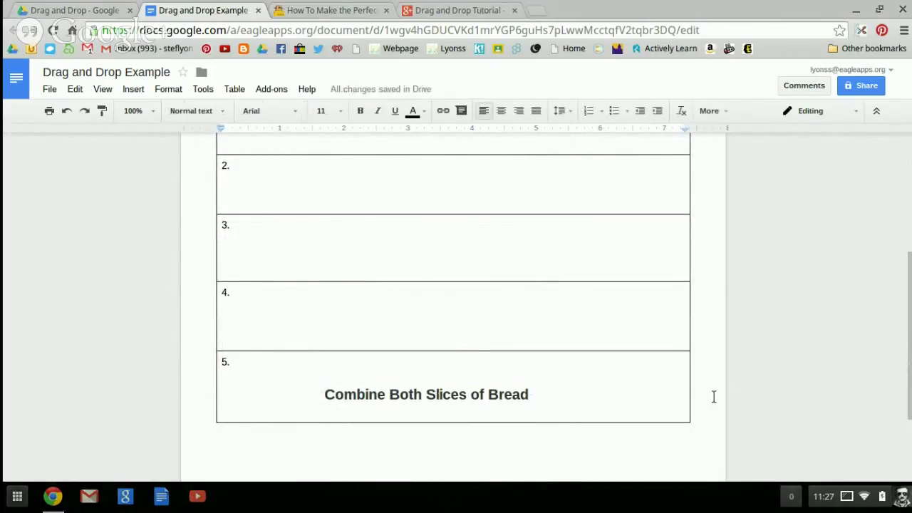
scroll(713, 397, up, 5)
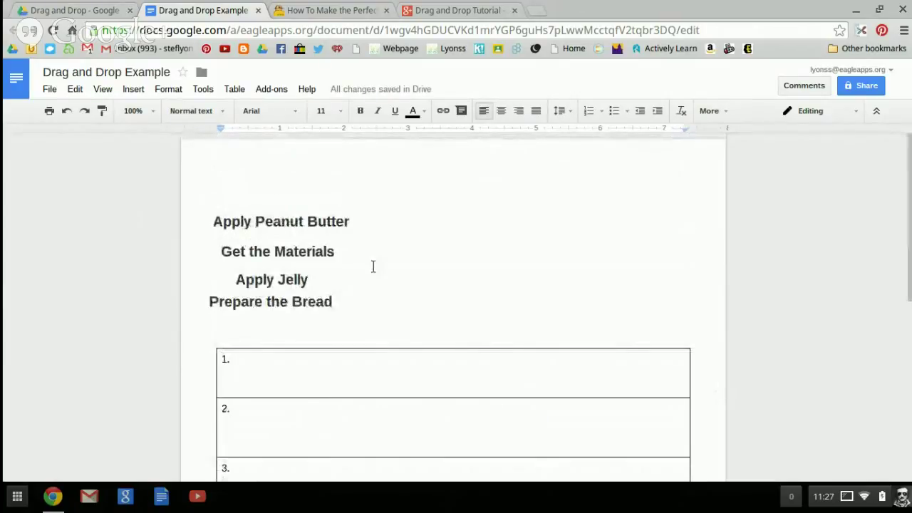